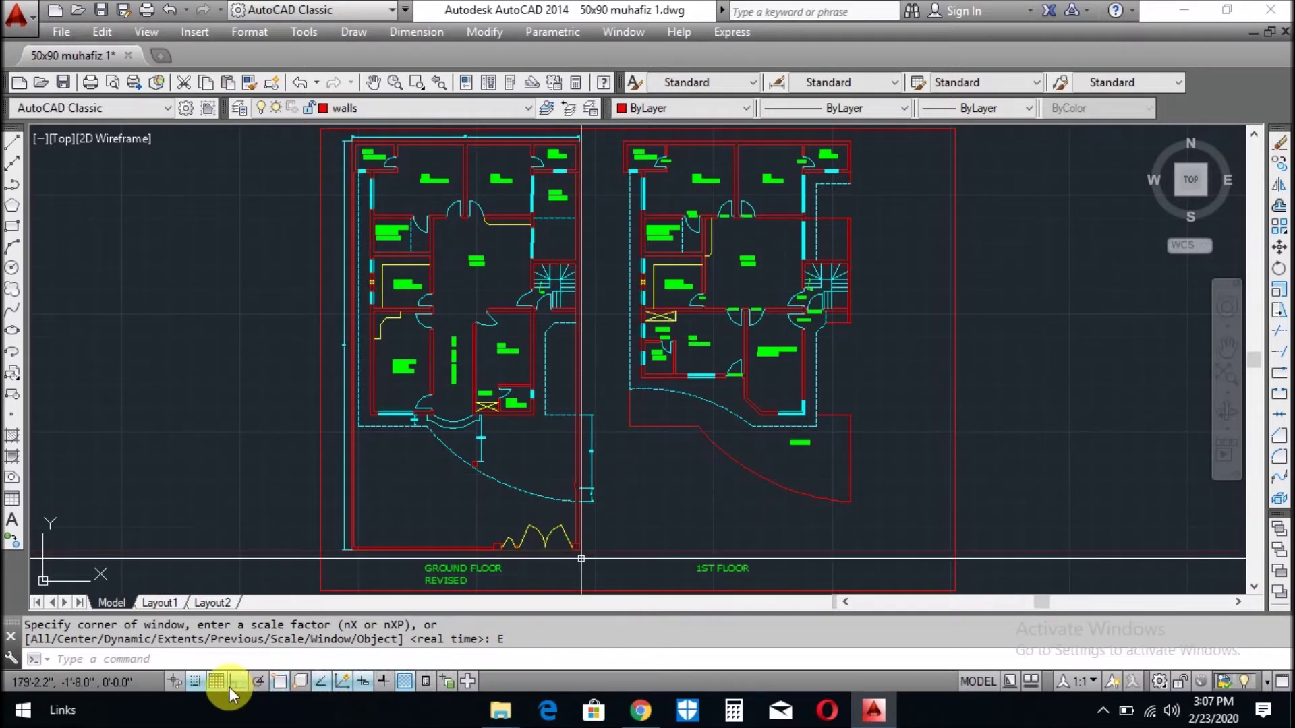
- Turn off snap and grid, then start Pan with P
{"action": "left_click", "coordinate": [198, 681]}
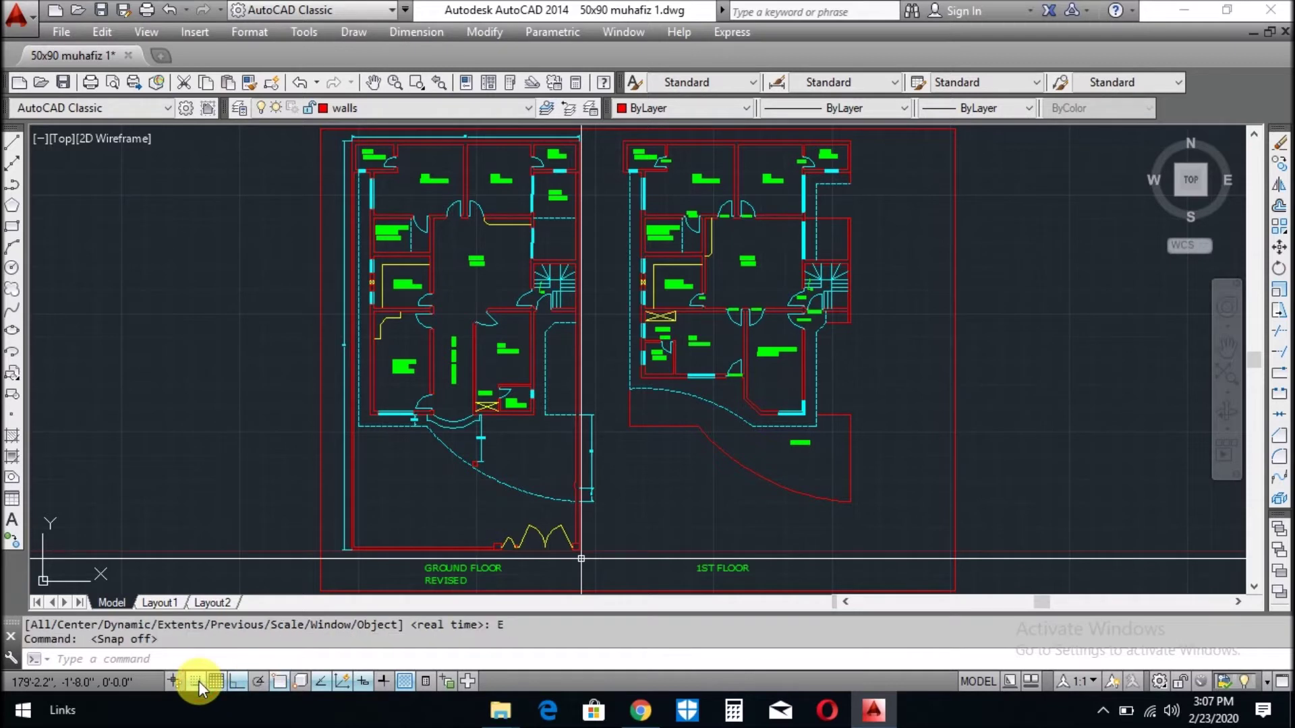
{"action": "left_click", "coordinate": [215, 681]}
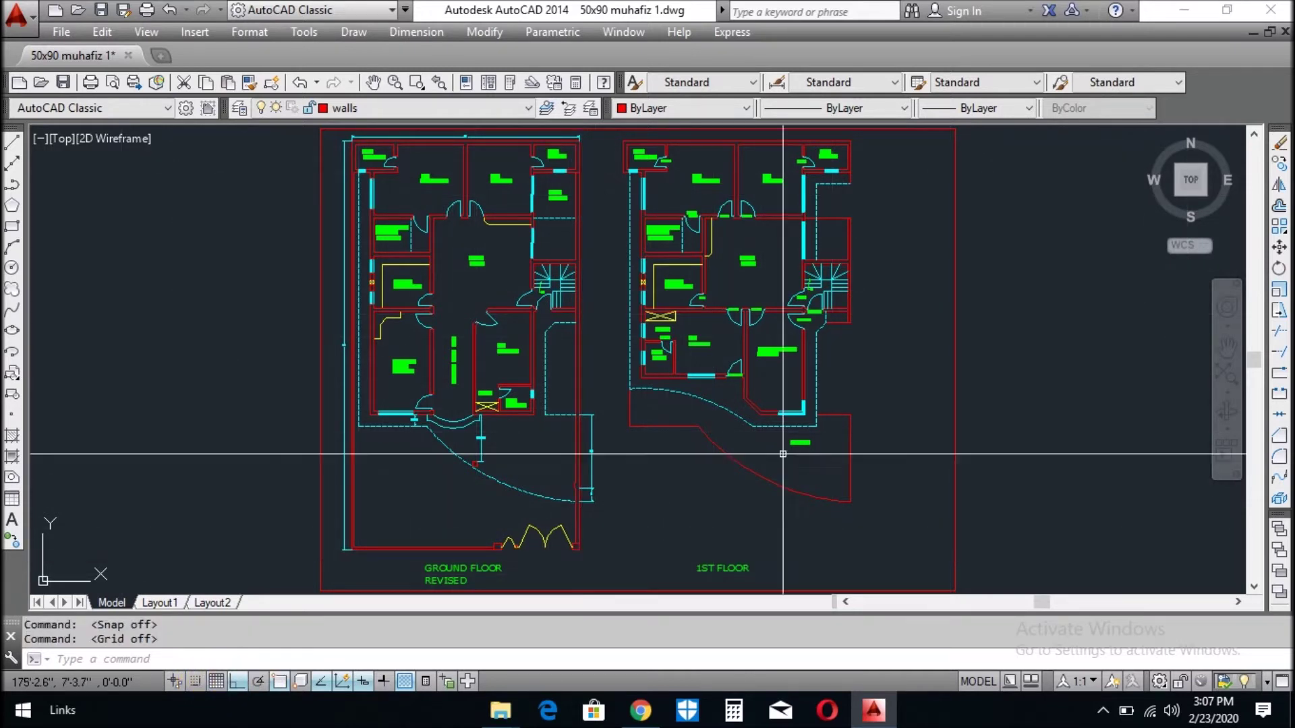
{"action": "type", "text": "P"}
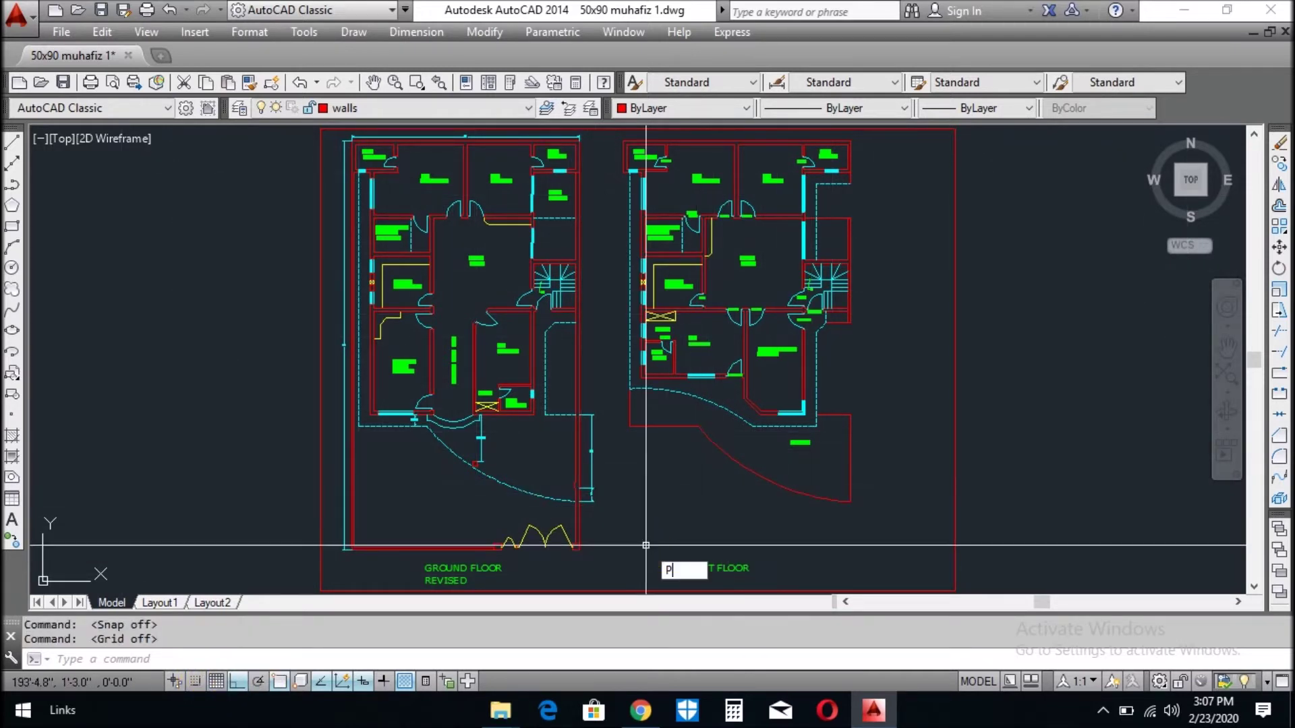
{"action": "key", "text": "Return"}
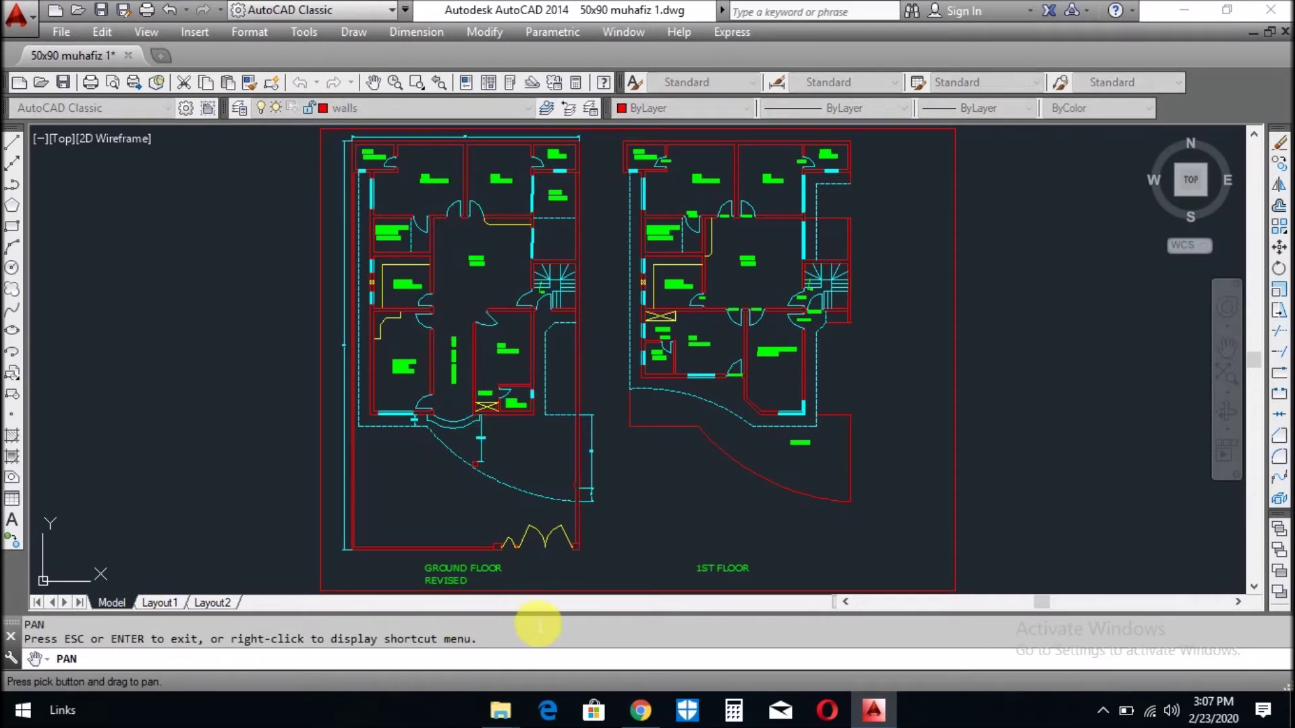
- Zoom into the ground floor and centre the entrance and drawing/dining room
{"action": "scroll", "coordinate": [519, 606], "scroll_direction": "up", "scroll_amount": 3}
{"action": "scroll", "coordinate": [506, 587], "scroll_direction": "up", "scroll_amount": 1}
{"action": "left_click_drag", "start_coordinate": [506, 544], "coordinate": [617, 543]}
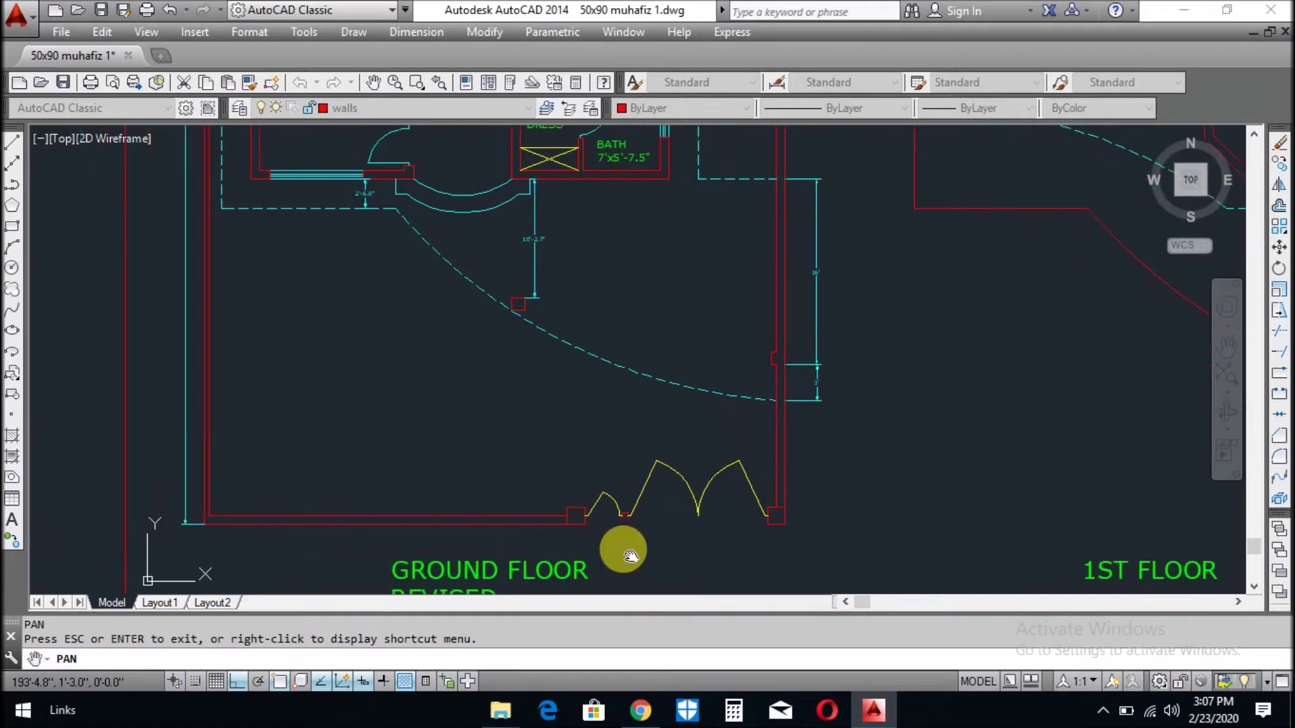
{"action": "left_click_drag", "start_coordinate": [714, 431], "coordinate": [711, 592]}
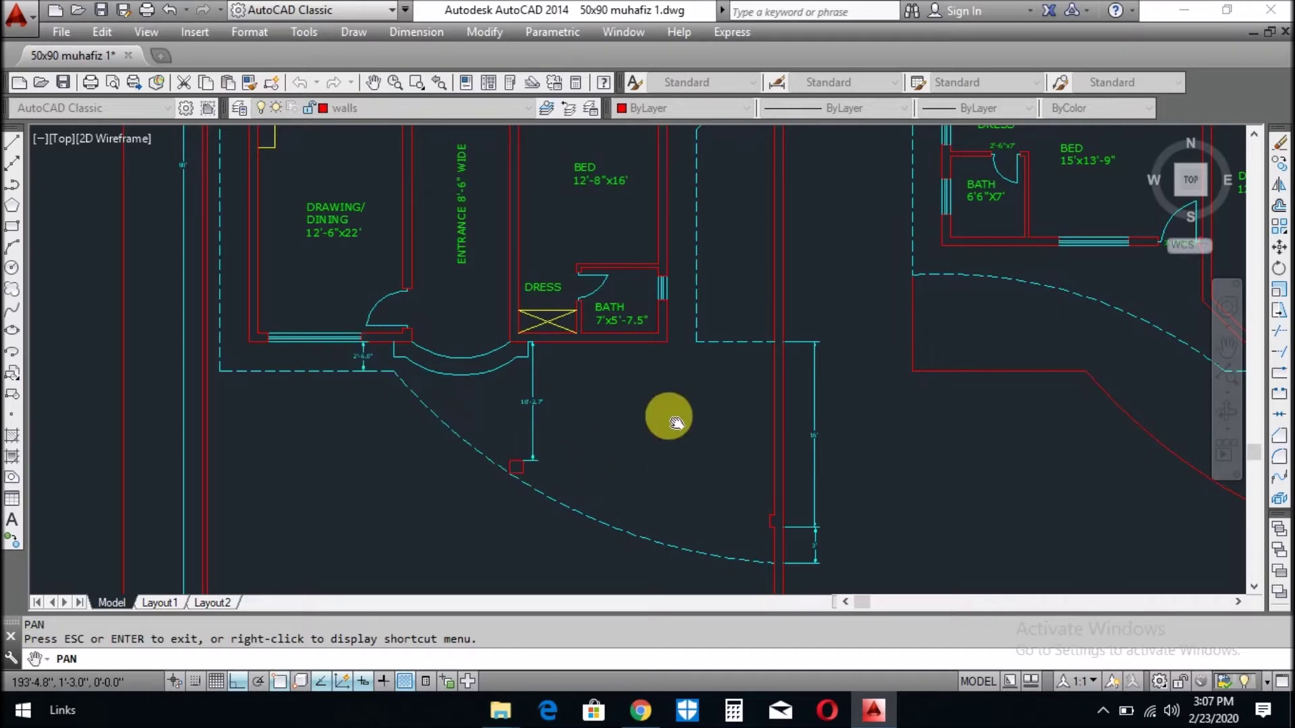
{"action": "left_click_drag", "start_coordinate": [676, 423], "coordinate": [737, 497]}
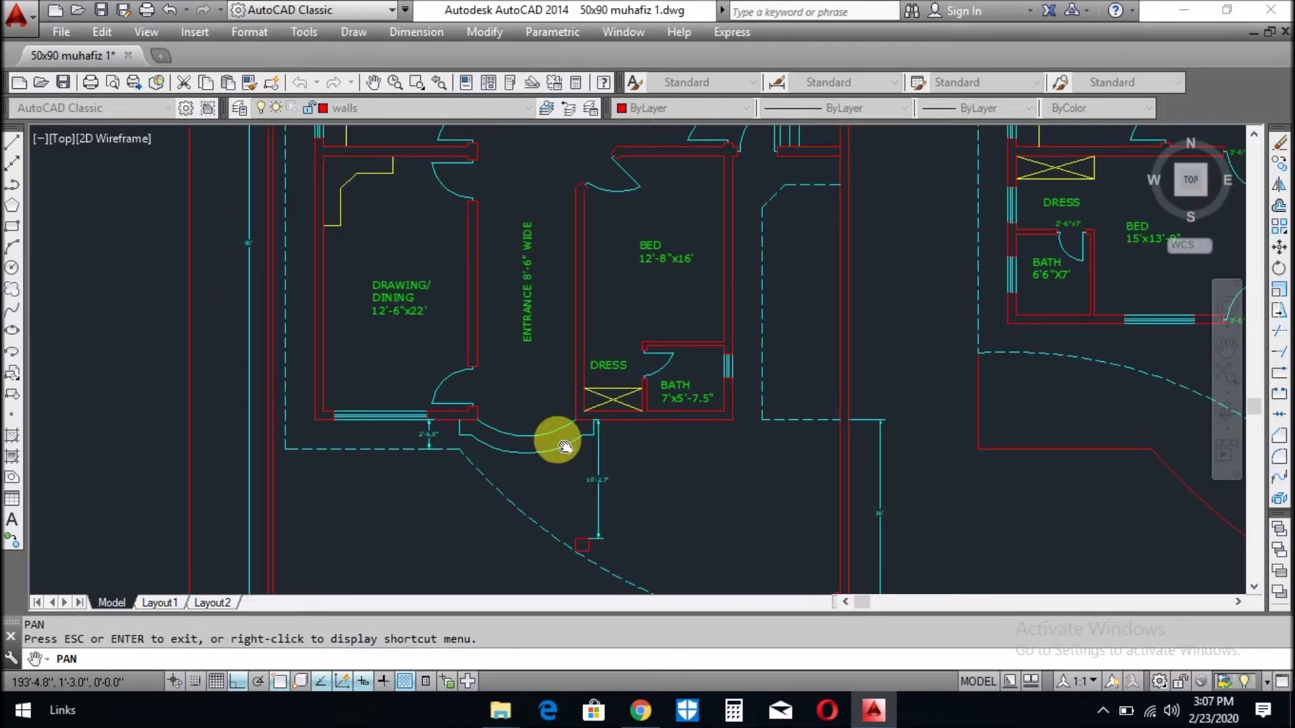
{"action": "left_click_drag", "start_coordinate": [498, 435], "coordinate": [549, 515]}
{"action": "scroll", "coordinate": [514, 485], "scroll_direction": "up", "scroll_amount": 5}
{"action": "scroll", "coordinate": [693, 453], "scroll_direction": "down", "scroll_amount": 3}
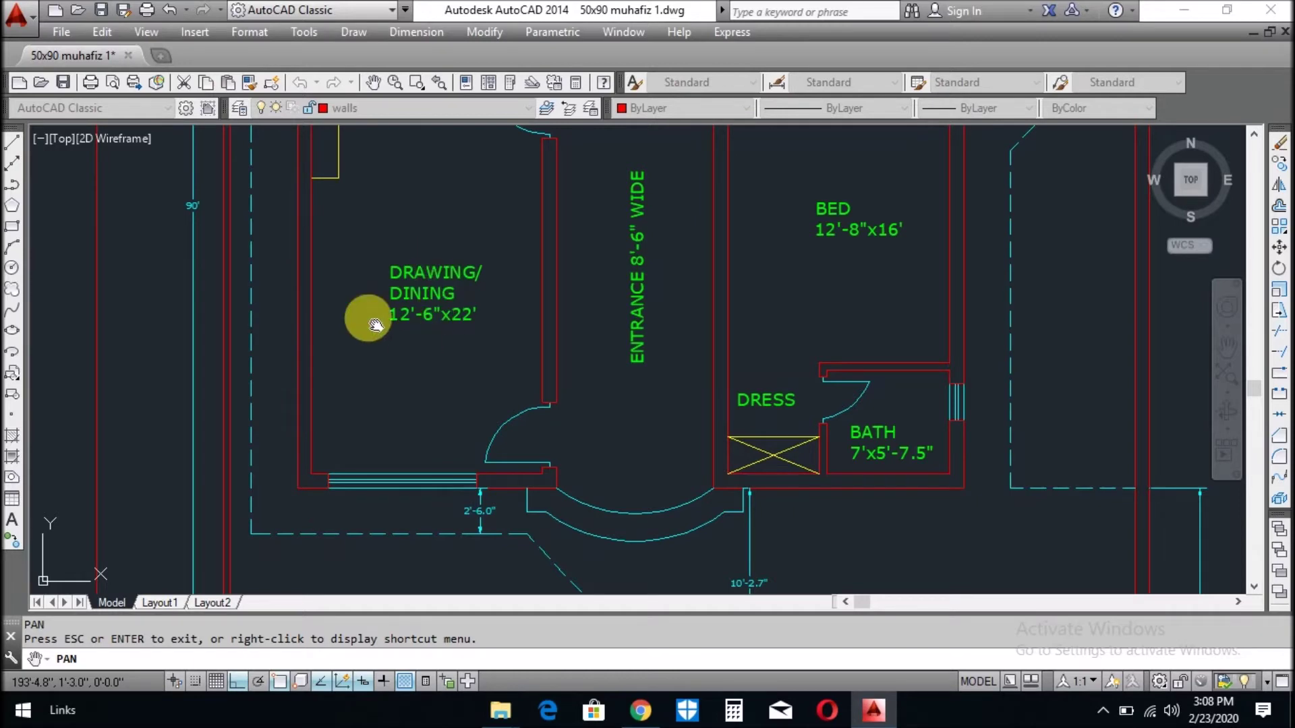
- Pan up past the dining room and dress/bath area to the living room and kitchen
{"action": "left_click_drag", "start_coordinate": [408, 344], "coordinate": [434, 511]}
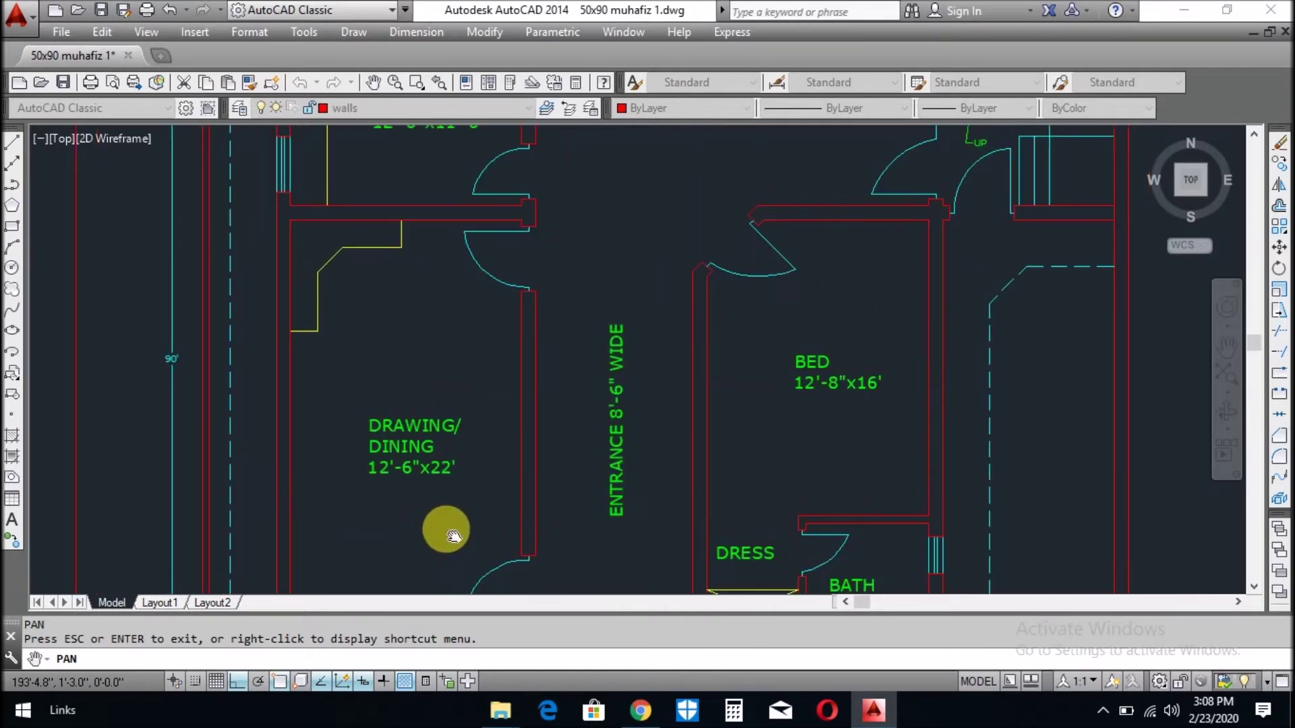
{"action": "left_click_drag", "start_coordinate": [660, 539], "coordinate": [553, 483]}
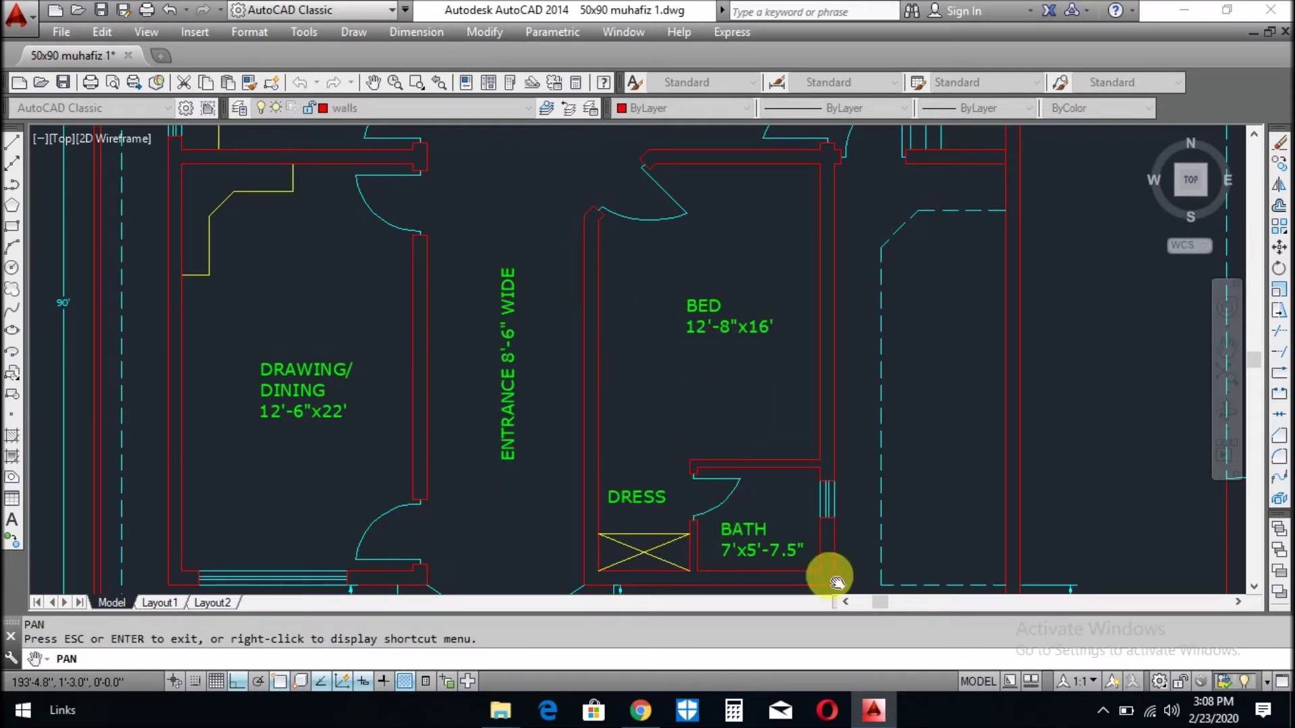
{"action": "mouse_move", "coordinate": [644, 486]}
{"action": "left_mouse_down"}
{"action": "mouse_move", "coordinate": [616, 336]}
{"action": "mouse_move", "coordinate": [708, 549]}
{"action": "left_mouse_up"}
{"action": "left_click_drag", "start_coordinate": [740, 413], "coordinate": [751, 454]}
{"action": "mouse_move", "coordinate": [571, 263]}
{"action": "left_mouse_down"}
{"action": "mouse_move", "coordinate": [630, 442]}
{"action": "mouse_move", "coordinate": [644, 546]}
{"action": "left_mouse_up"}
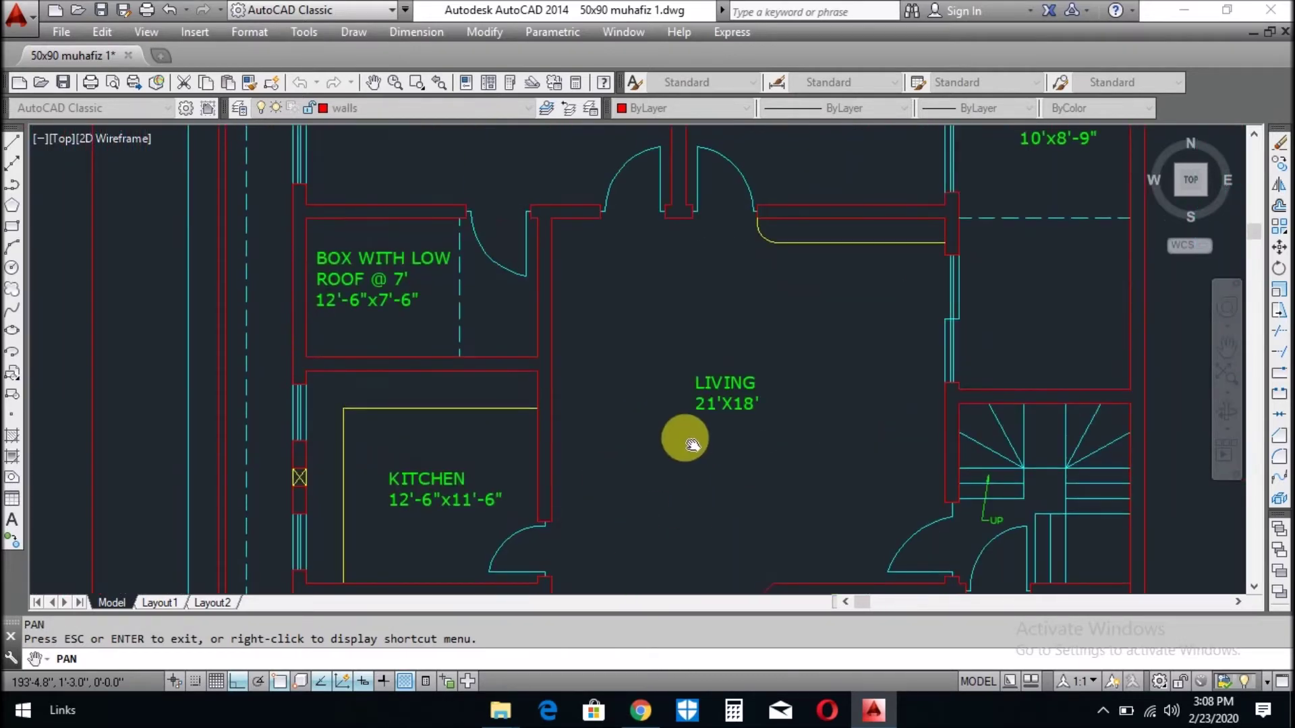
- Inspect the patio, the walls below the kitchen, and the upper bedrooms and baths
{"action": "left_click_drag", "start_coordinate": [691, 447], "coordinate": [703, 474]}
{"action": "mouse_move", "coordinate": [487, 525]}
{"action": "left_mouse_down"}
{"action": "mouse_move", "coordinate": [482, 341]}
{"action": "mouse_move", "coordinate": [499, 355]}
{"action": "left_mouse_up"}
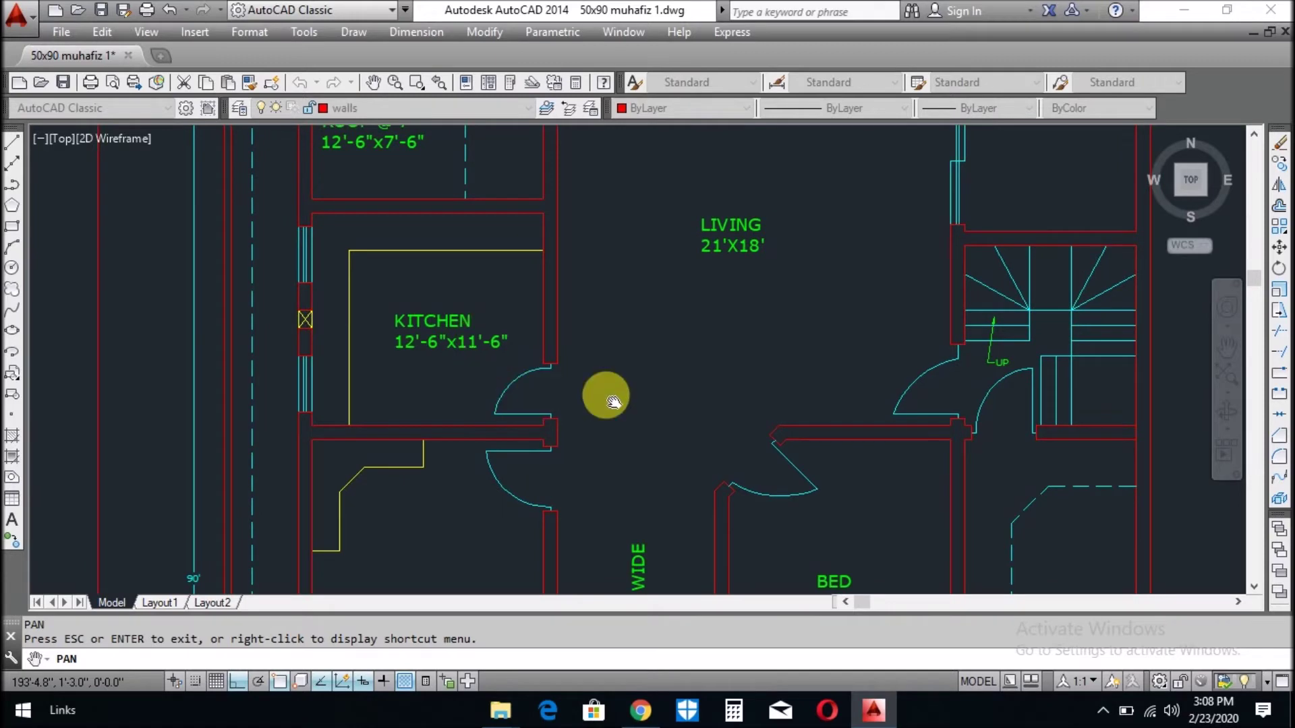
{"action": "left_click_drag", "start_coordinate": [607, 393], "coordinate": [617, 529]}
{"action": "left_click_drag", "start_coordinate": [714, 418], "coordinate": [723, 603]}
{"action": "mouse_move", "coordinate": [714, 416]}
{"action": "left_mouse_down"}
{"action": "mouse_move", "coordinate": [722, 472]}
{"action": "mouse_move", "coordinate": [682, 540]}
{"action": "mouse_move", "coordinate": [670, 283]}
{"action": "left_mouse_up"}
{"action": "left_click_drag", "start_coordinate": [499, 423], "coordinate": [496, 322]}
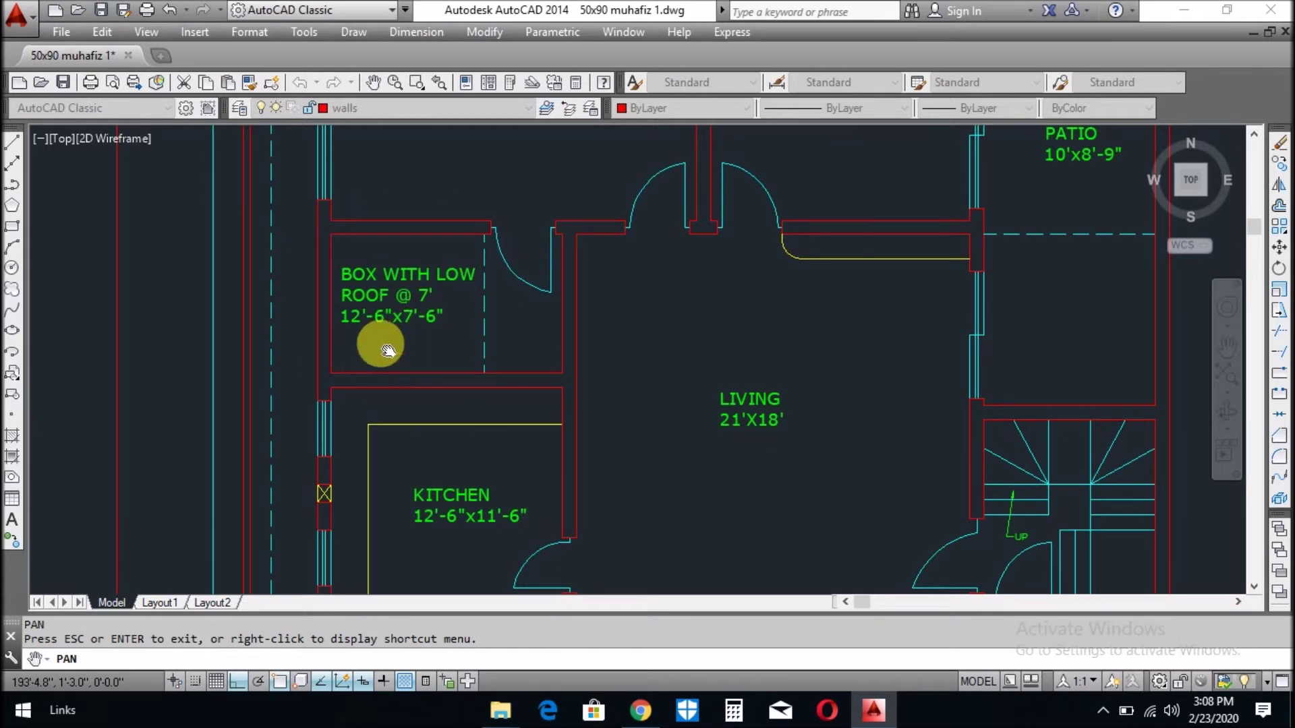
{"action": "left_click_drag", "start_coordinate": [783, 284], "coordinate": [680, 572]}
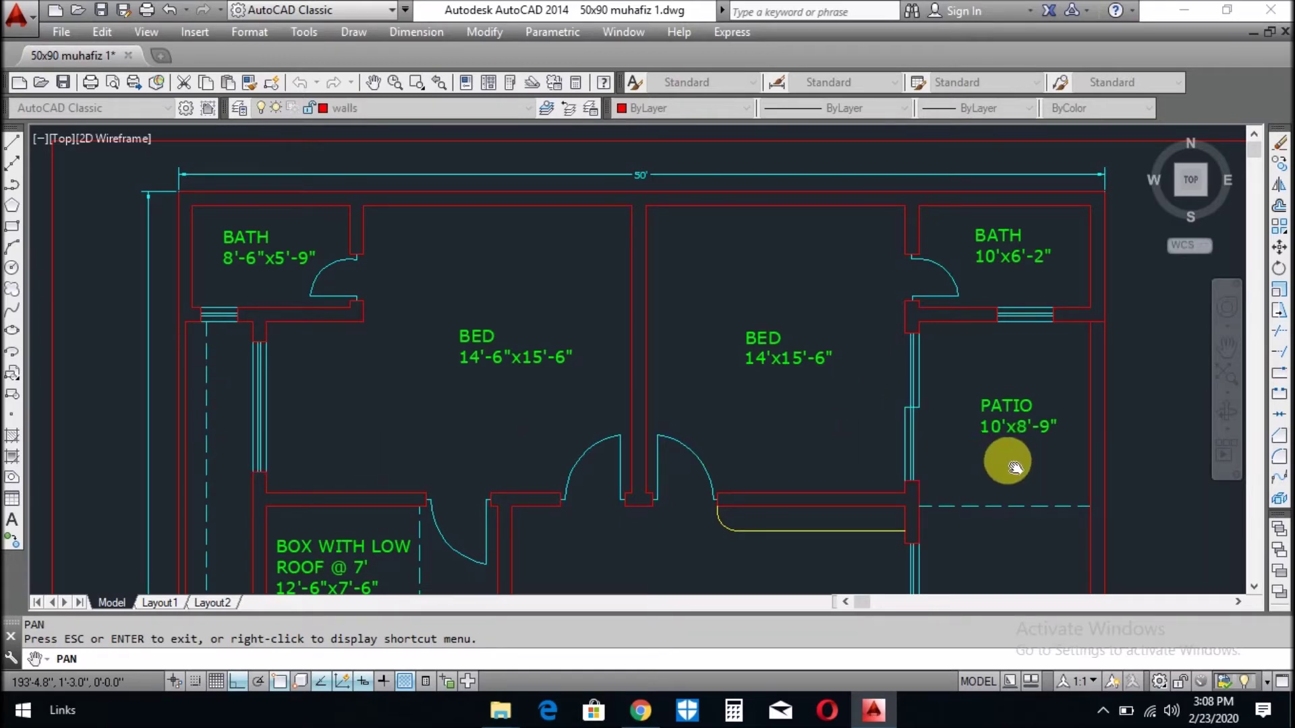
- Pan back to centre the living room, kitchen and staircase
{"action": "left_click_drag", "start_coordinate": [923, 443], "coordinate": [824, 324]}
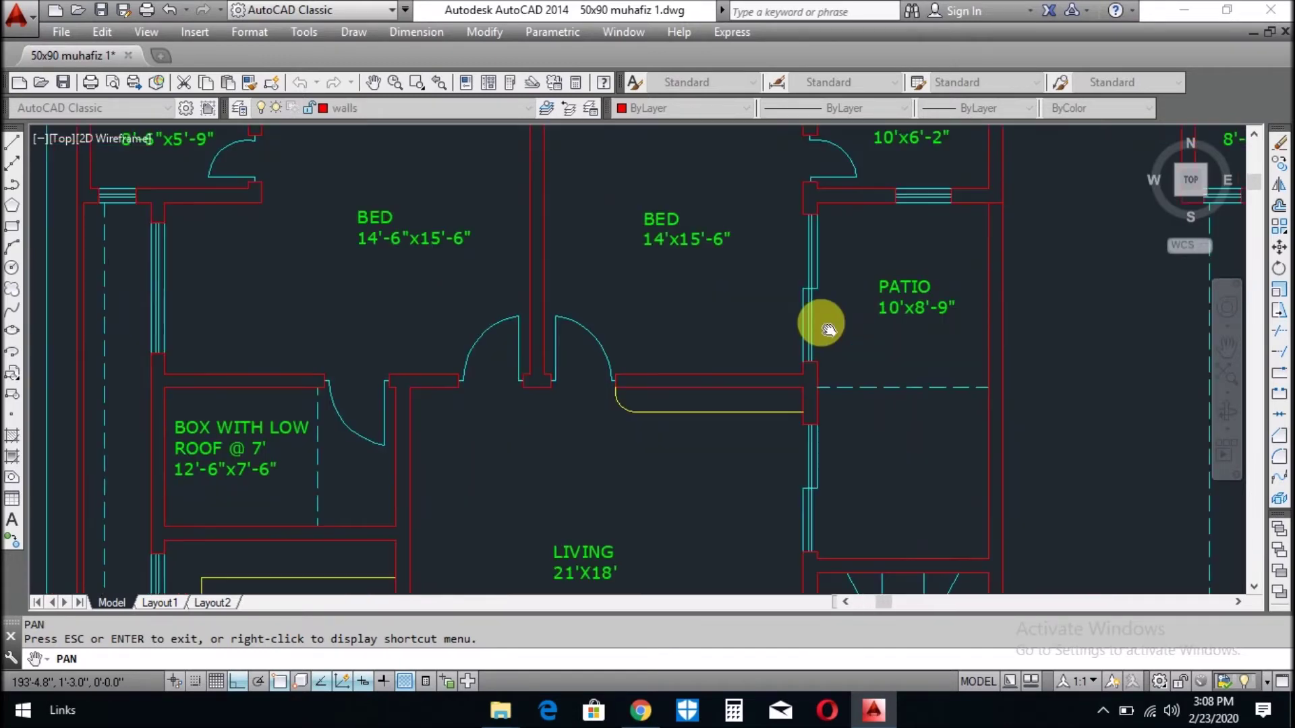
{"action": "left_click_drag", "start_coordinate": [864, 411], "coordinate": [849, 182]}
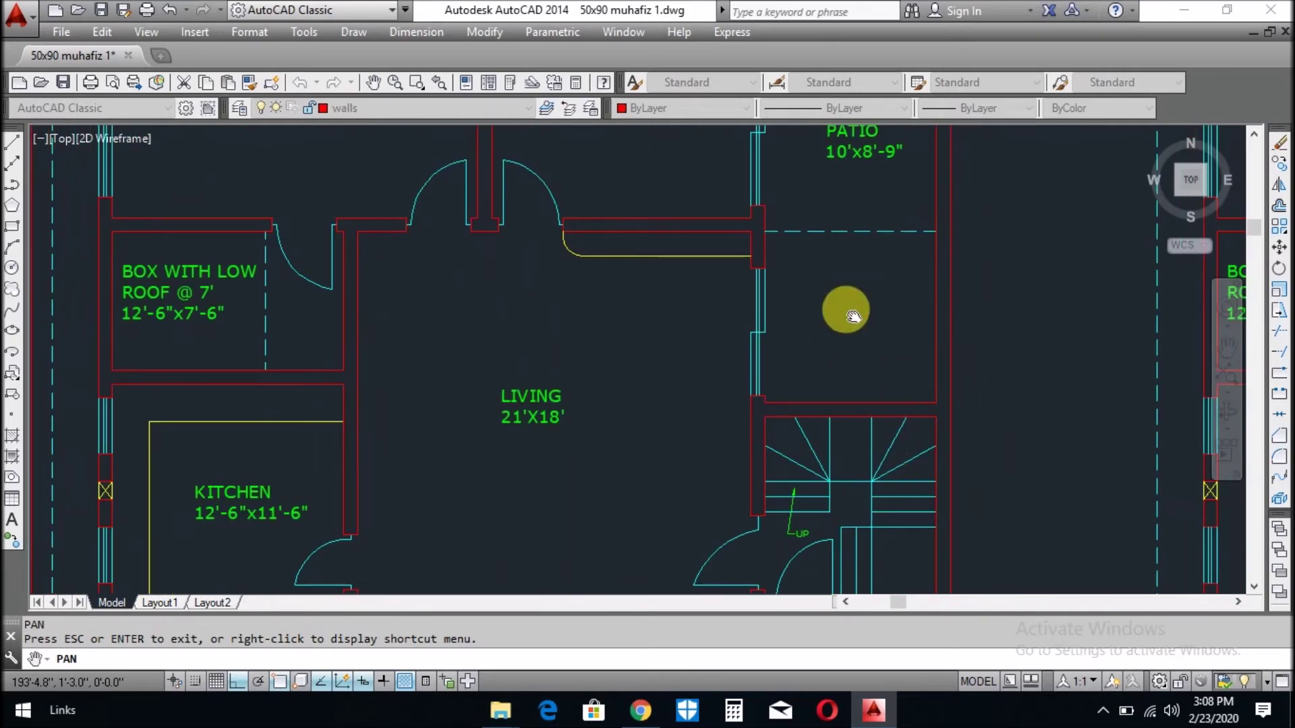
{"action": "left_click_drag", "start_coordinate": [841, 317], "coordinate": [846, 439]}
{"action": "mouse_move", "coordinate": [866, 482]}
{"action": "left_mouse_down"}
{"action": "mouse_move", "coordinate": [835, 310]}
{"action": "mouse_move", "coordinate": [866, 599]}
{"action": "mouse_move", "coordinate": [786, 254]}
{"action": "left_mouse_up"}
{"action": "left_click_drag", "start_coordinate": [688, 478], "coordinate": [685, 202]}
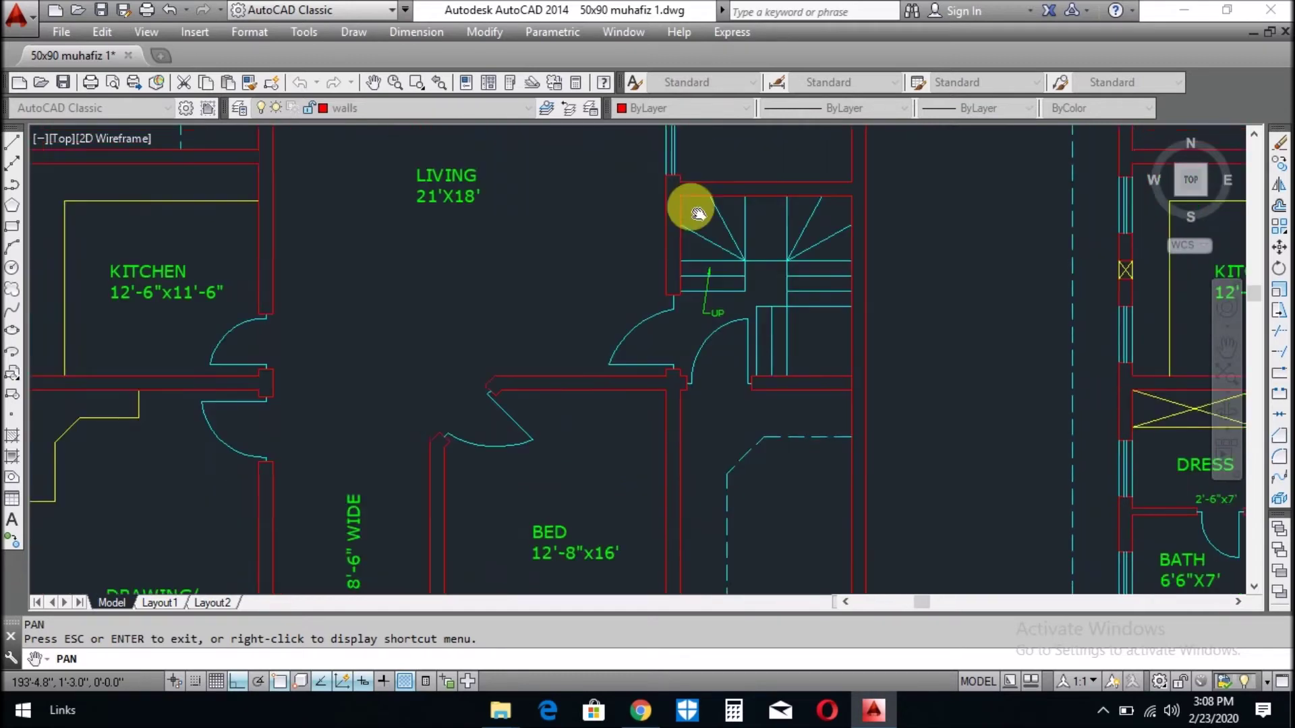
{"action": "left_click_drag", "start_coordinate": [781, 488], "coordinate": [752, 208]}
{"action": "scroll", "coordinate": [751, 209], "scroll_direction": "down", "scroll_amount": 5}
{"action": "scroll", "coordinate": [755, 289], "scroll_direction": "up", "scroll_amount": 2}
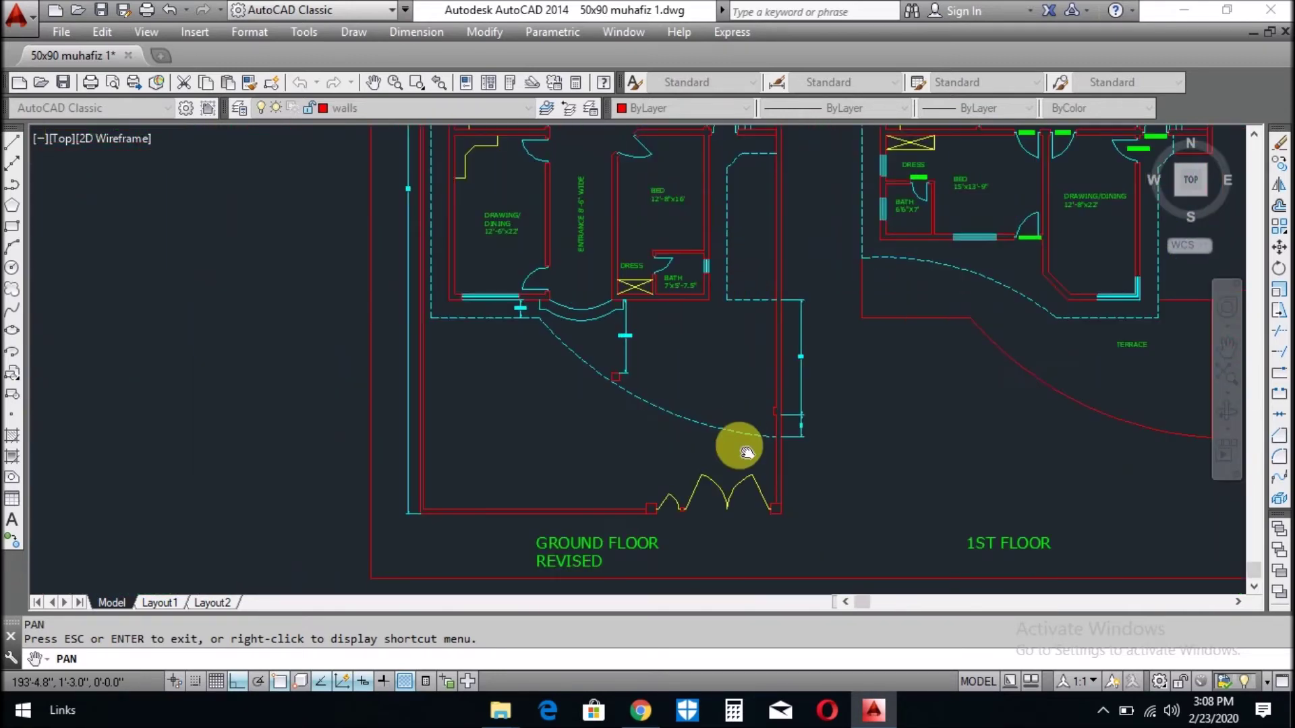
- Zoom into the living room, pan to the entrance and curved ground floor front, then zoom out
{"action": "scroll", "coordinate": [722, 251], "scroll_direction": "up", "scroll_amount": 2}
{"action": "scroll", "coordinate": [718, 310], "scroll_direction": "up", "scroll_amount": 3}
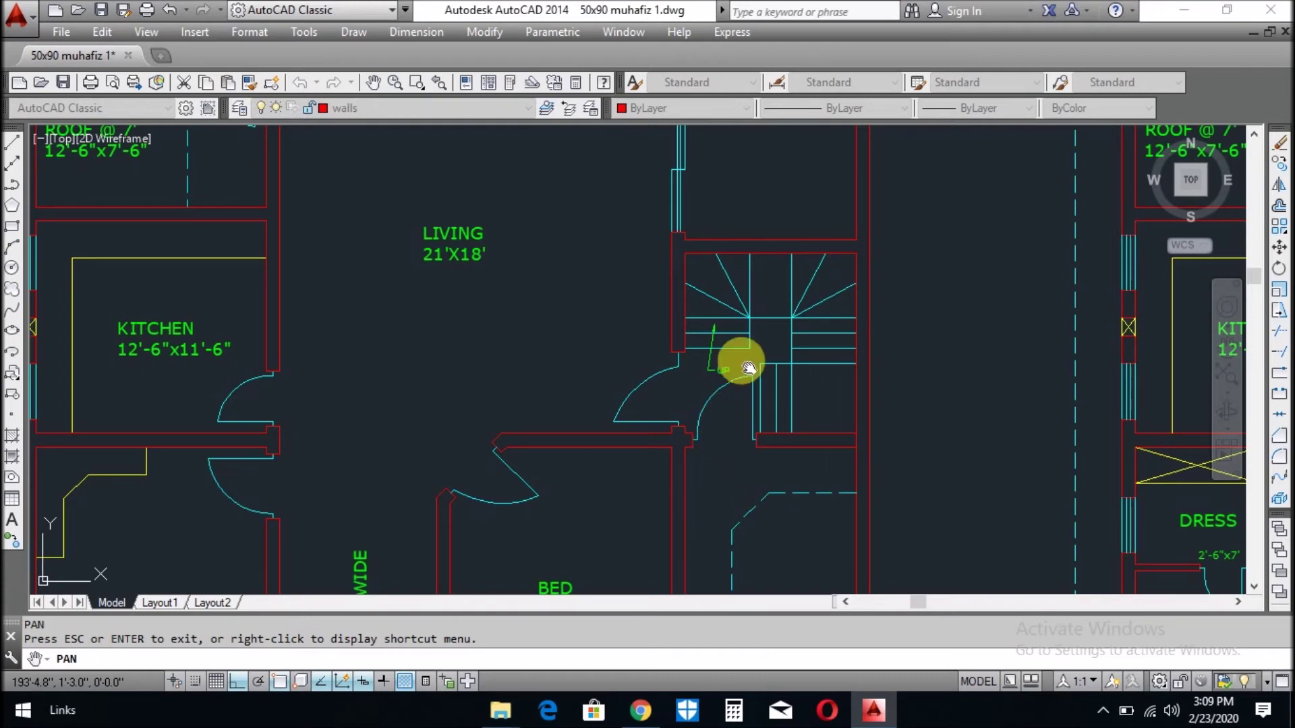
{"action": "scroll", "coordinate": [682, 416], "scroll_direction": "down", "scroll_amount": 2}
{"action": "mouse_move", "coordinate": [746, 404]}
{"action": "left_mouse_down"}
{"action": "mouse_move", "coordinate": [616, 208]}
{"action": "mouse_move", "coordinate": [603, 131]}
{"action": "left_mouse_up"}
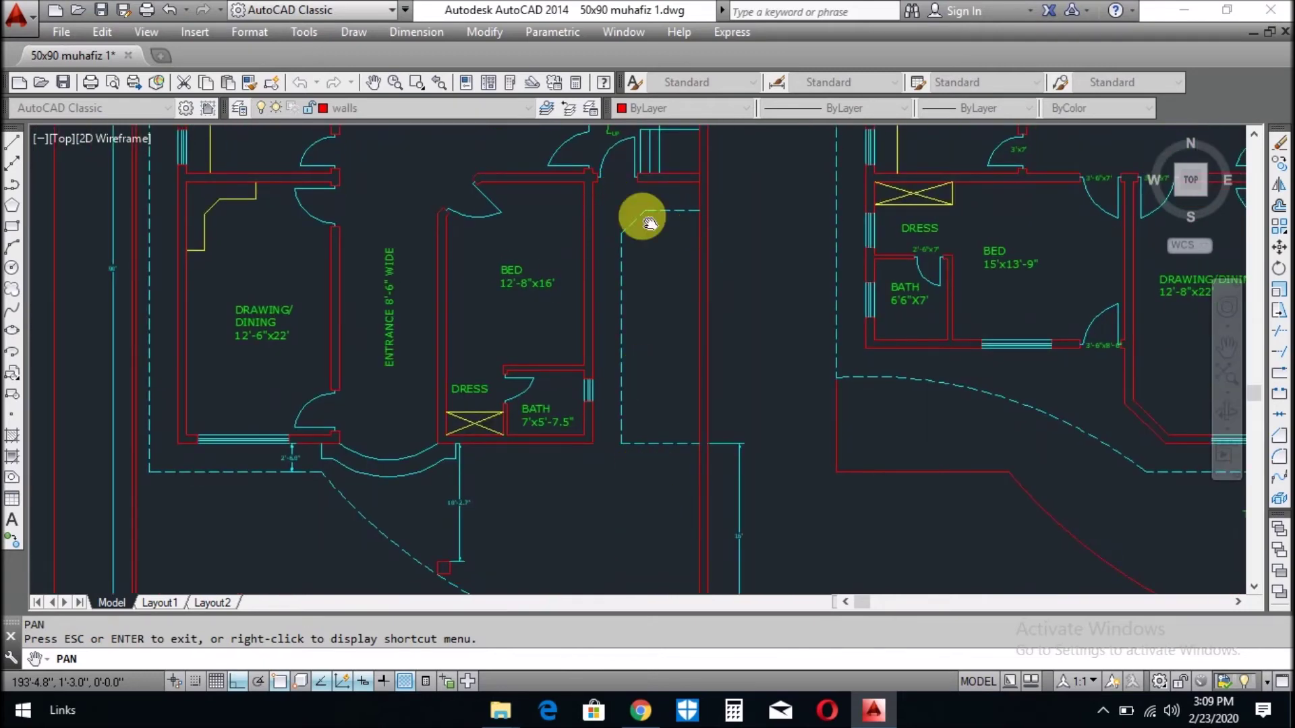
{"action": "left_click_drag", "start_coordinate": [705, 499], "coordinate": [647, 248]}
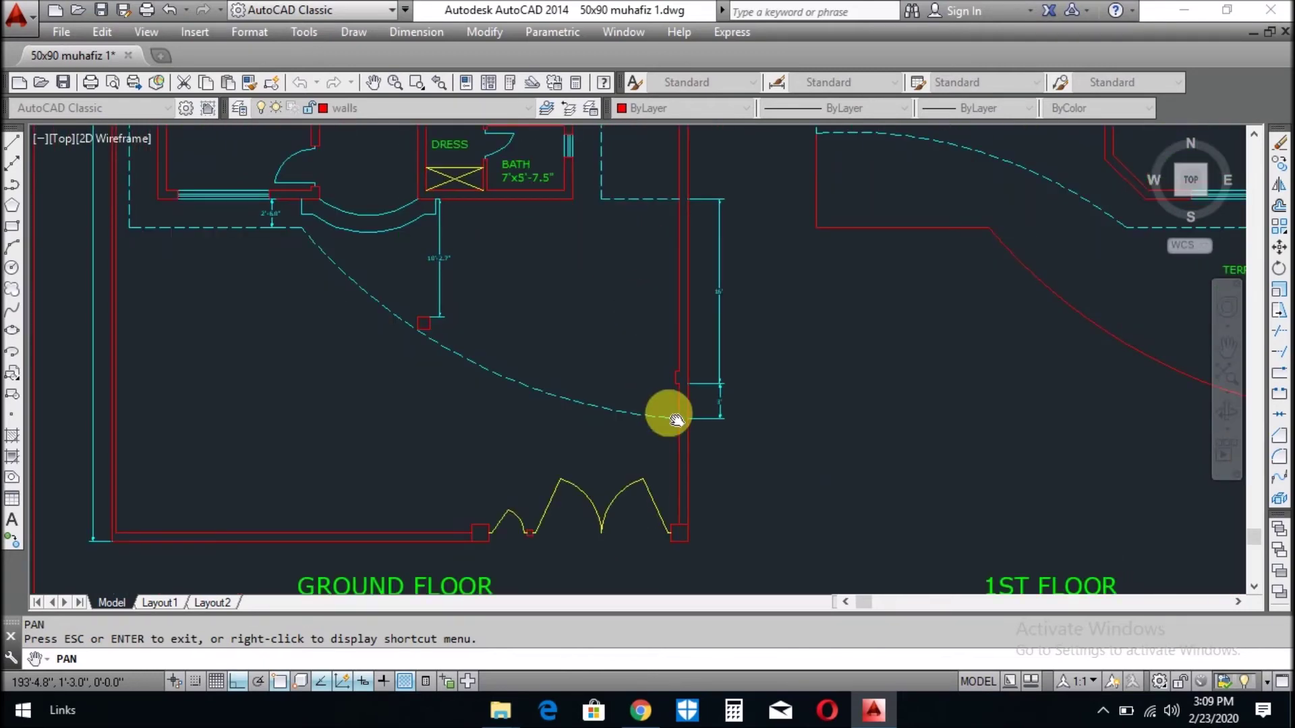
{"action": "left_click_drag", "start_coordinate": [671, 413], "coordinate": [760, 671]}
{"action": "scroll", "coordinate": [703, 469], "scroll_direction": "down", "scroll_amount": 2}
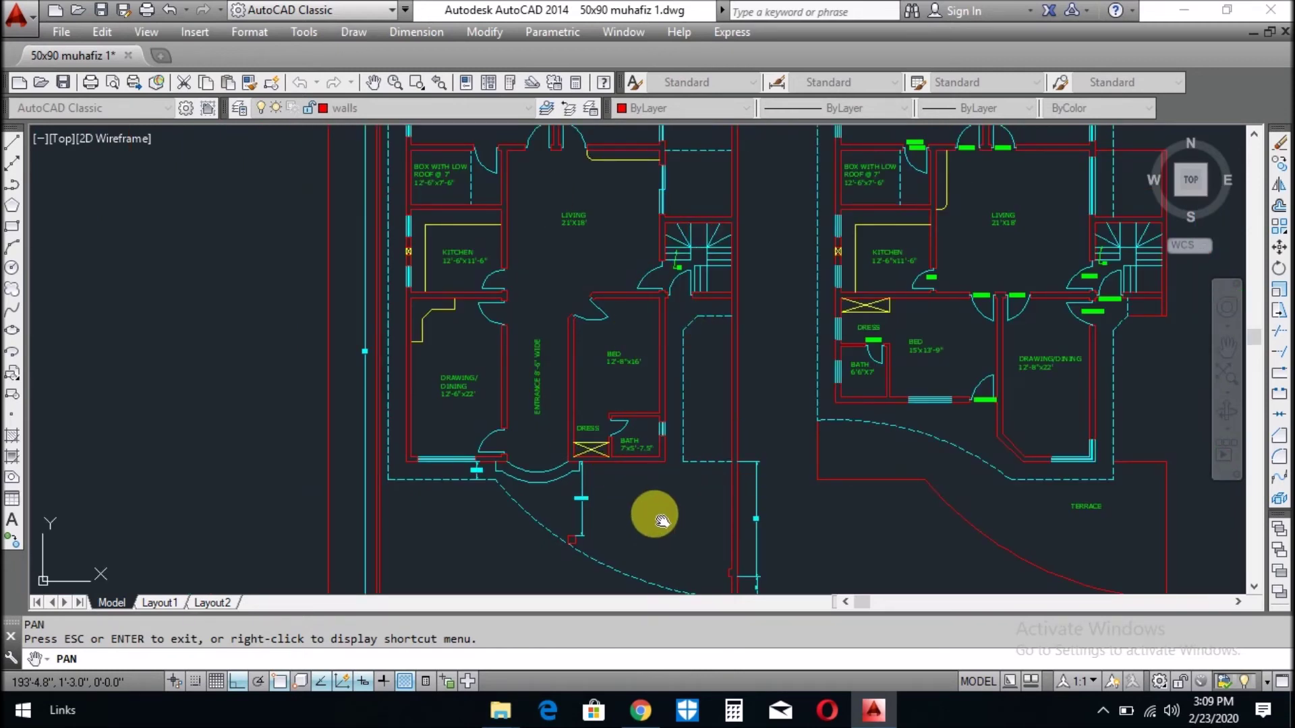
- Pan across both plans to reveal the top bedrooms and rooms
{"action": "mouse_move", "coordinate": [635, 532]}
{"action": "left_mouse_down"}
{"action": "mouse_move", "coordinate": [425, 385]}
{"action": "mouse_move", "coordinate": [449, 465]}
{"action": "left_mouse_up"}
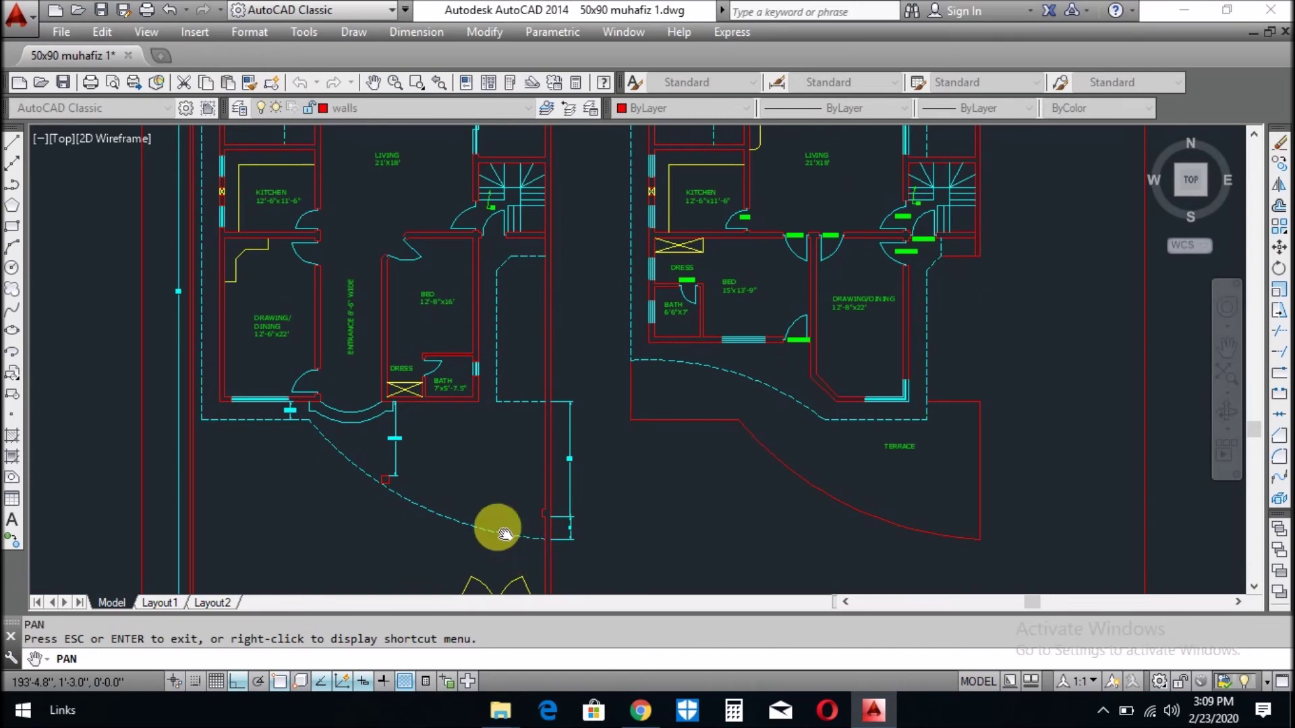
{"action": "left_click_drag", "start_coordinate": [497, 180], "coordinate": [497, 235]}
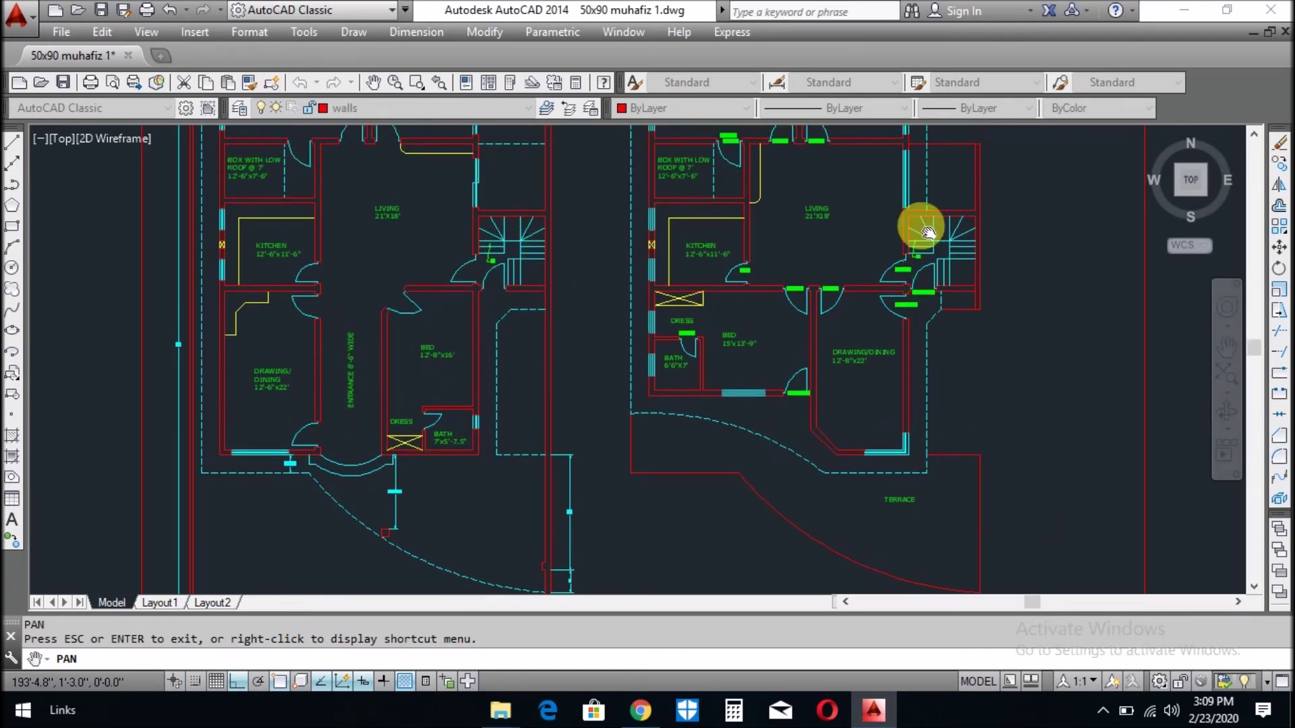
{"action": "left_click_drag", "start_coordinate": [930, 244], "coordinate": [918, 325]}
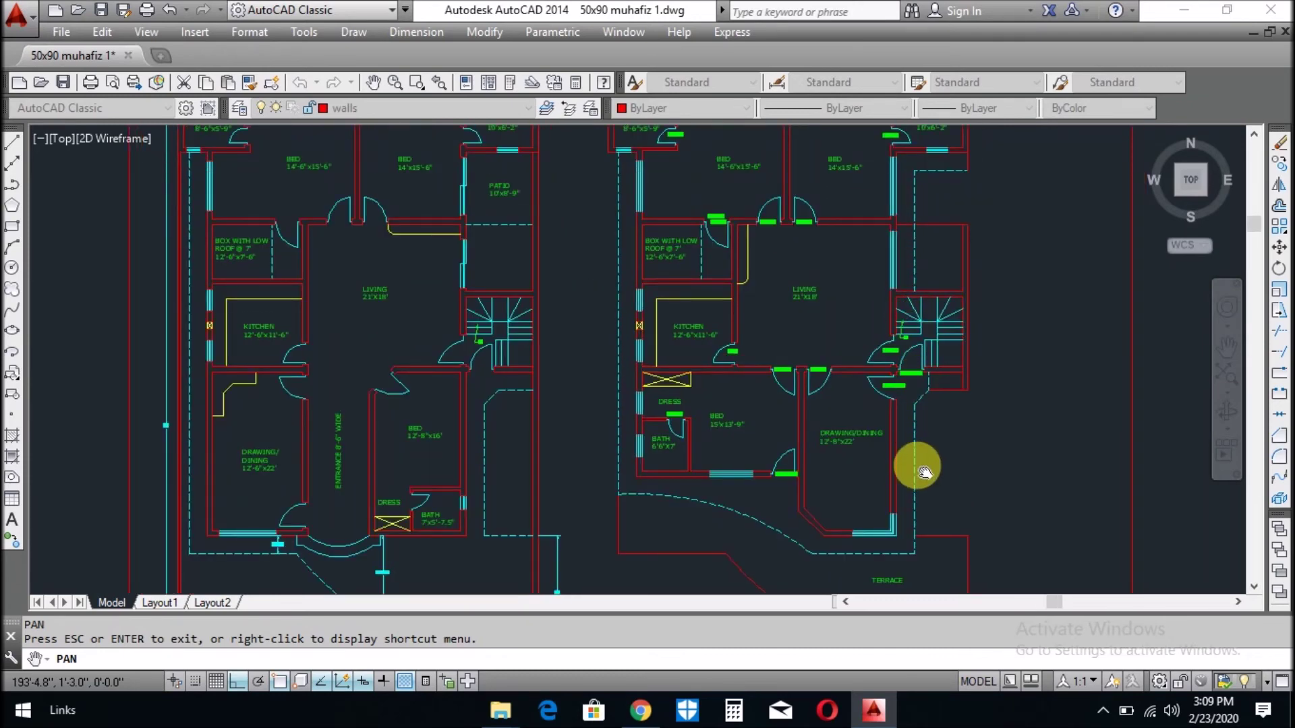
{"action": "left_click_drag", "start_coordinate": [923, 472], "coordinate": [914, 414]}
{"action": "scroll", "coordinate": [914, 414], "scroll_direction": "up", "scroll_amount": 2}
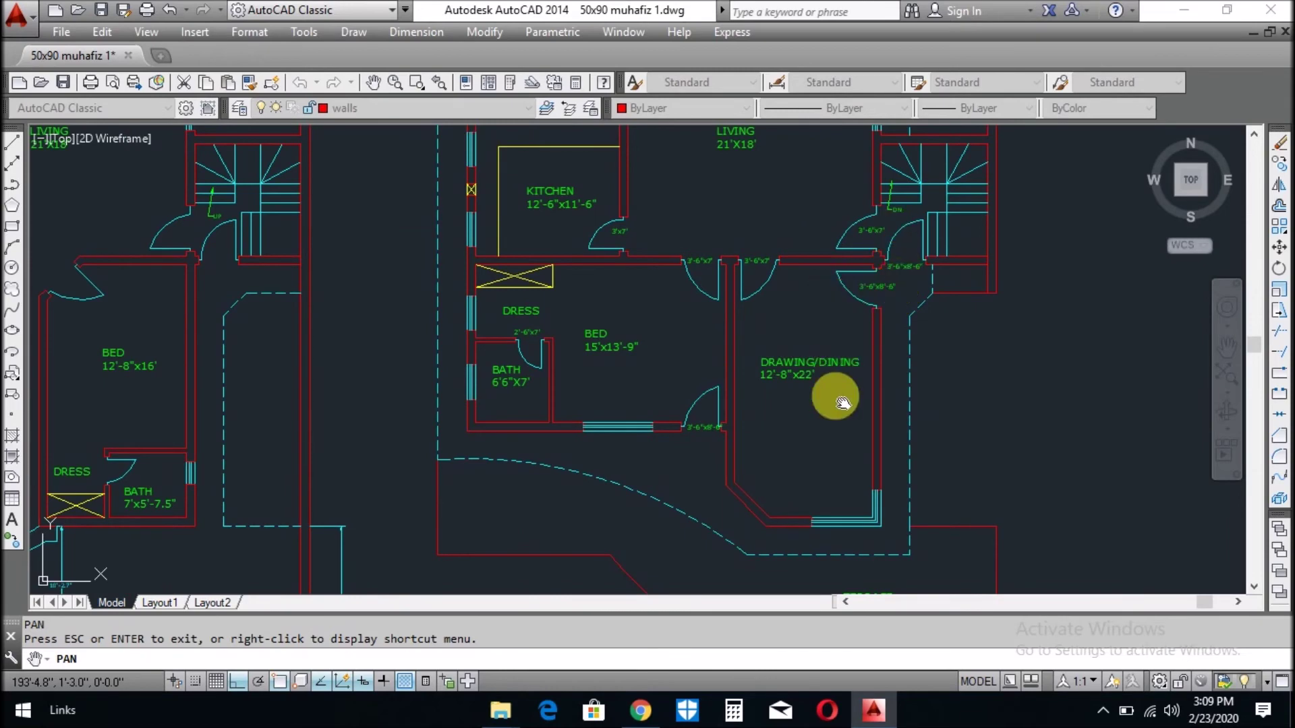
- Review the low-roof box room, patio and left ground floor plan, then zoom out
{"action": "left_click_drag", "start_coordinate": [784, 255], "coordinate": [782, 425]}
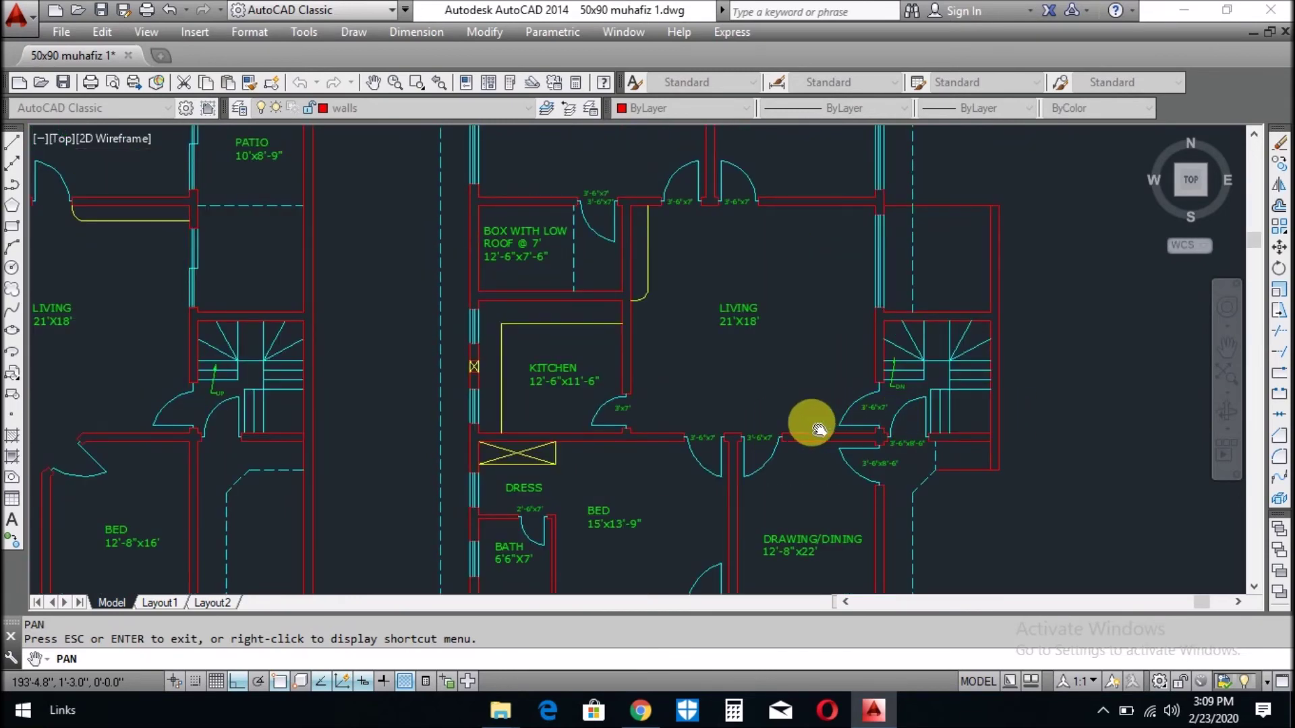
{"action": "left_click_drag", "start_coordinate": [743, 396], "coordinate": [765, 269]}
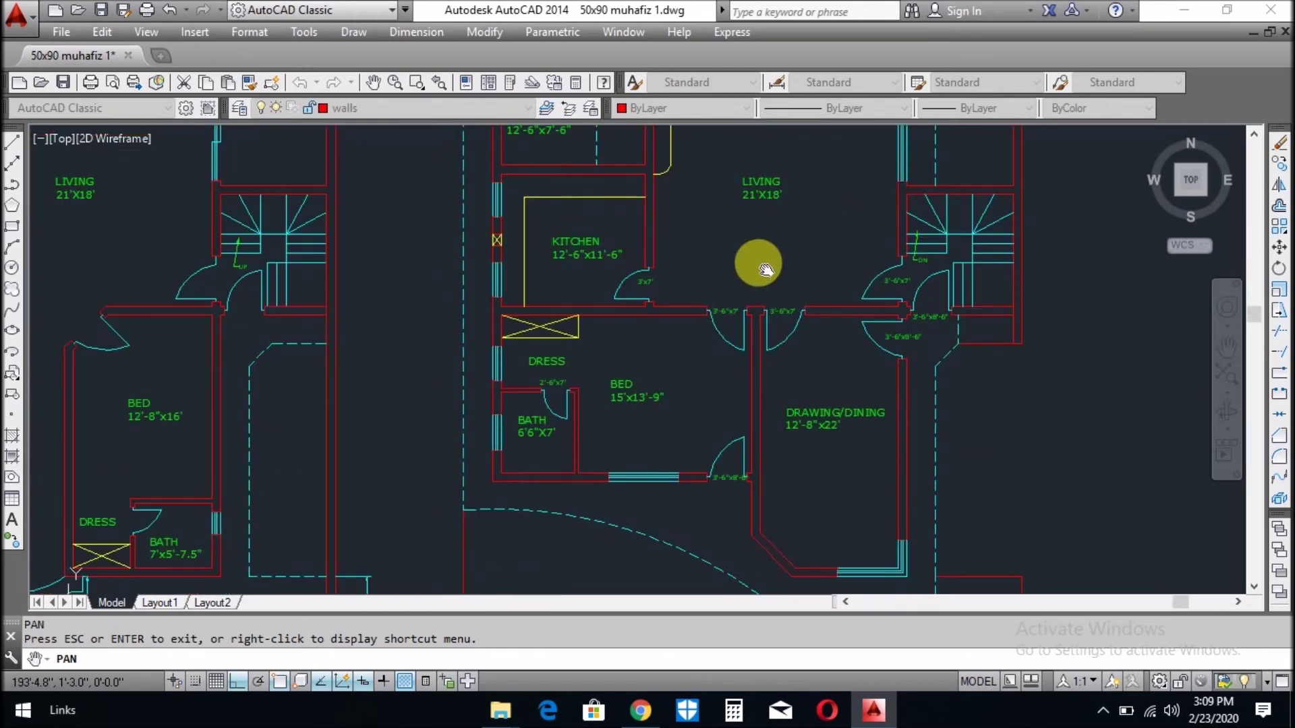
{"action": "left_click_drag", "start_coordinate": [682, 445], "coordinate": [947, 375]}
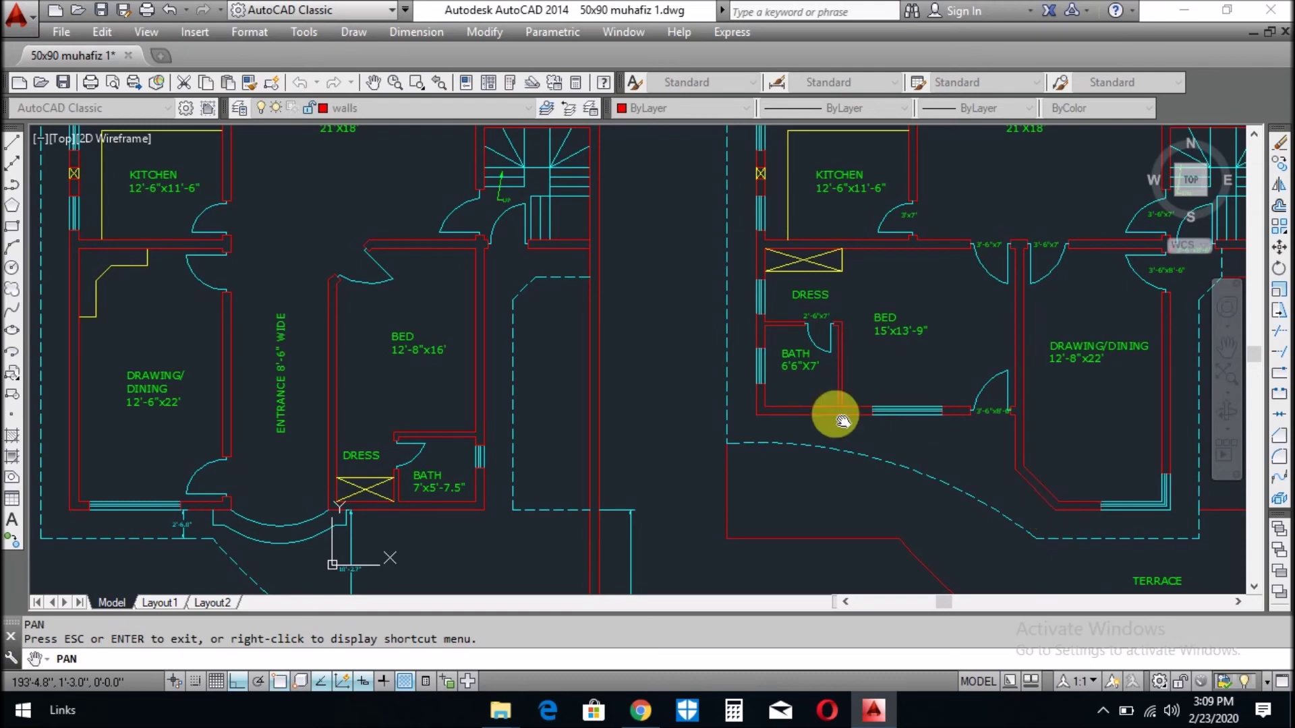
{"action": "left_click_drag", "start_coordinate": [876, 423], "coordinate": [882, 439]}
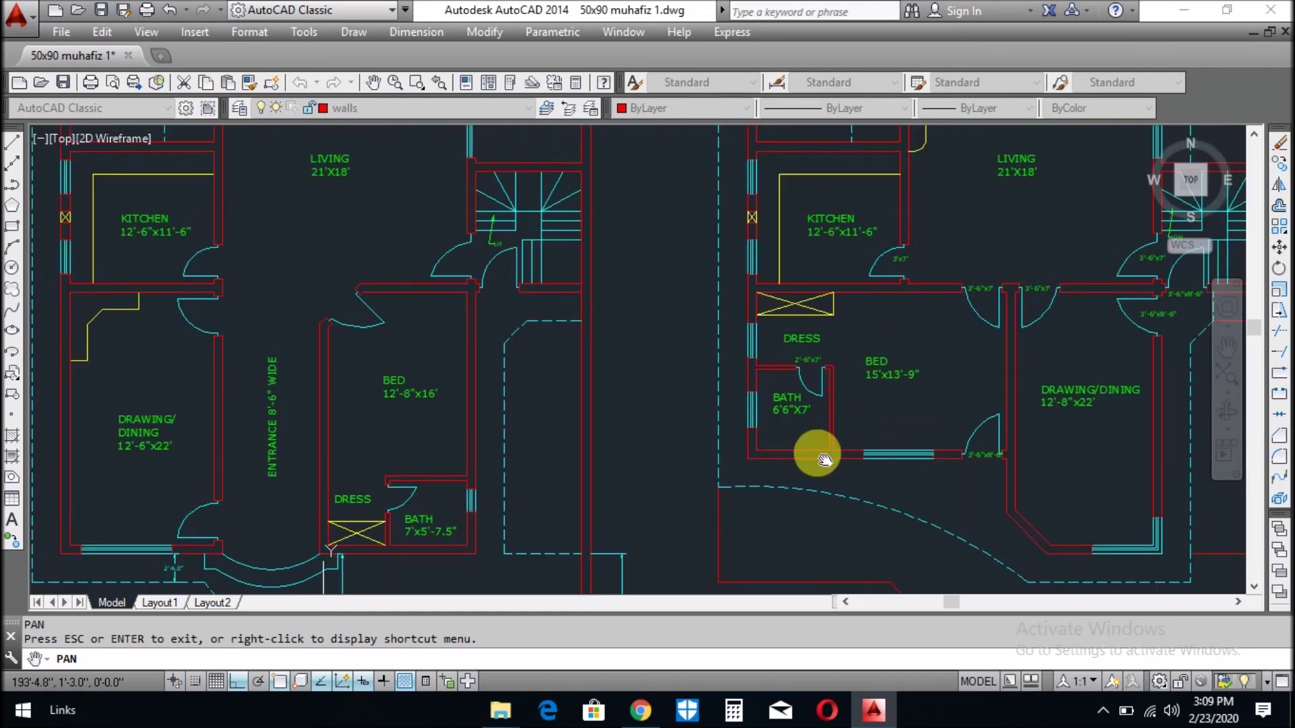
{"action": "left_click_drag", "start_coordinate": [904, 396], "coordinate": [973, 470]}
{"action": "mouse_move", "coordinate": [887, 430]}
{"action": "left_mouse_down"}
{"action": "mouse_move", "coordinate": [667, 456]}
{"action": "mouse_move", "coordinate": [613, 476]}
{"action": "left_mouse_up"}
{"action": "scroll", "coordinate": [823, 255], "scroll_direction": "down", "scroll_amount": 3}
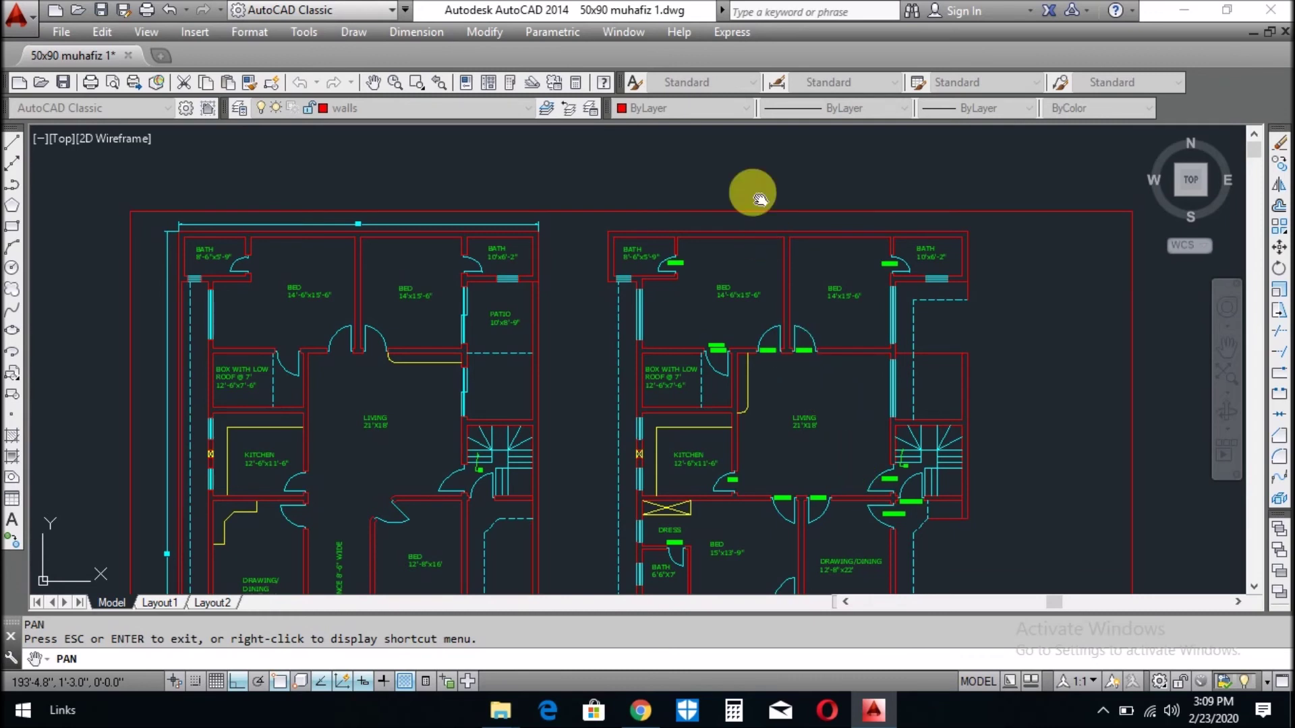
- Zoom out to show both full plans and exit Pan
{"action": "scroll", "coordinate": [752, 195], "scroll_direction": "down", "scroll_amount": 4}
{"action": "scroll", "coordinate": [737, 498], "scroll_direction": "up", "scroll_amount": 2}
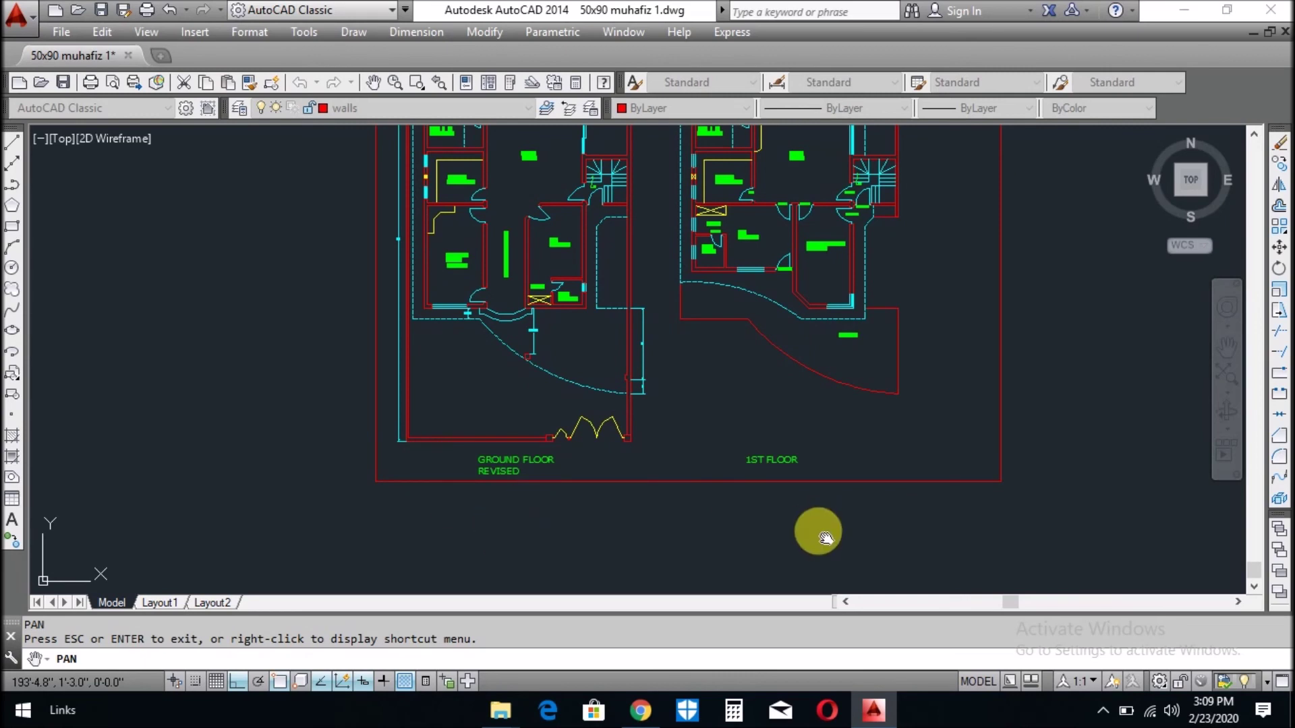
{"action": "scroll", "coordinate": [825, 538], "scroll_direction": "down", "scroll_amount": 2}
{"action": "right_click", "coordinate": [808, 400]}
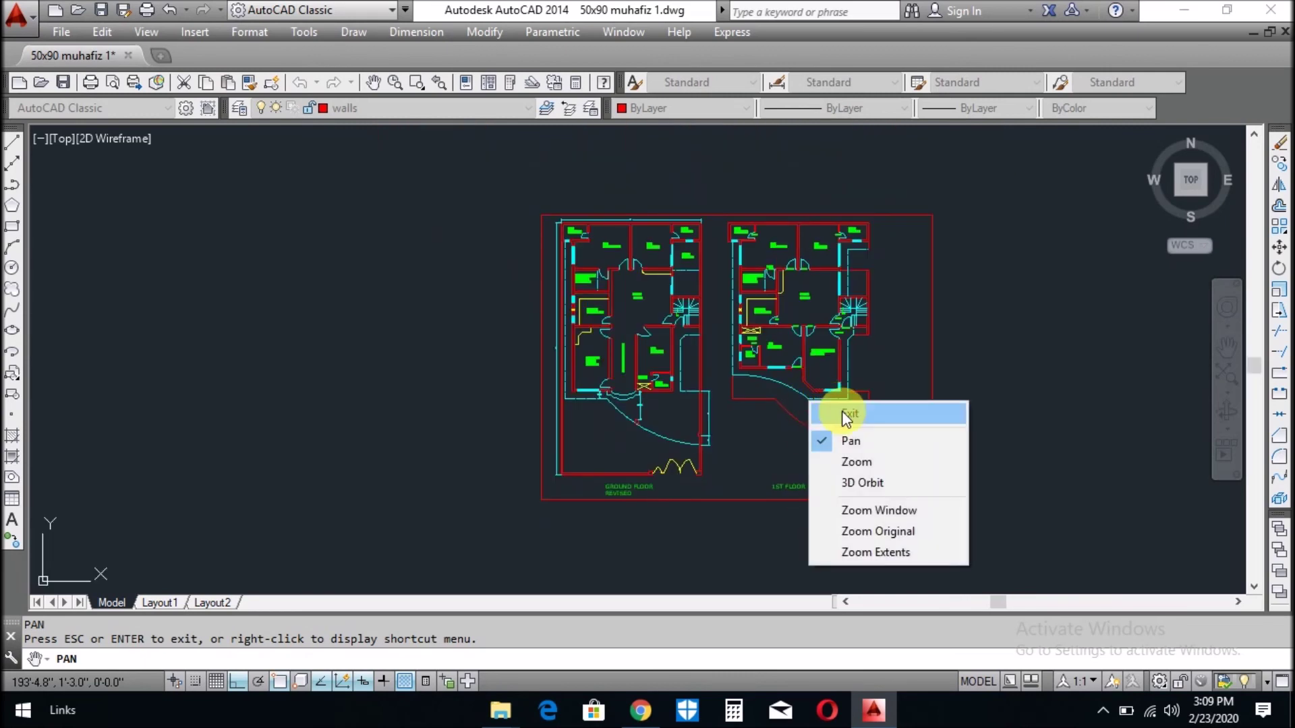
{"action": "left_click", "coordinate": [836, 407]}
- Start Zoom with Z and cancel it, leaving an empty command prompt
{"action": "type", "text": "z"}
{"action": "key", "text": "Return"}
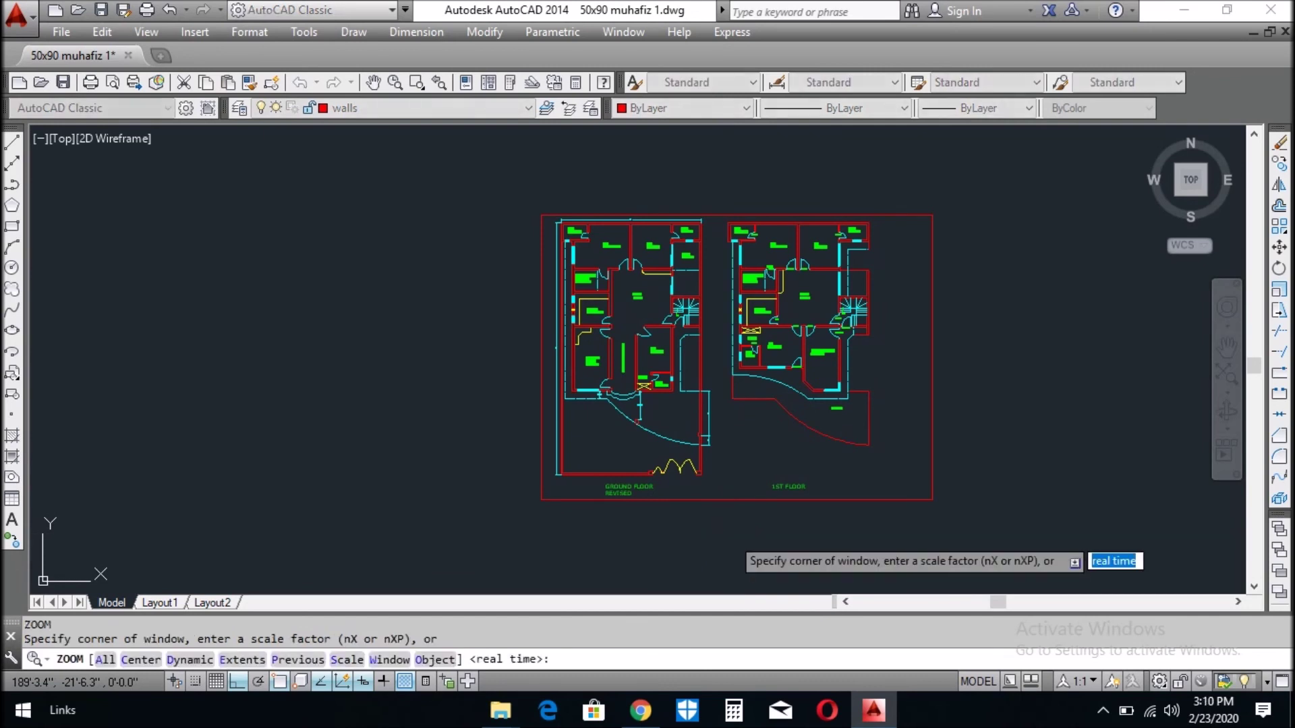
{"action": "key", "text": "Return"}
{"action": "key", "text": "Escape"}
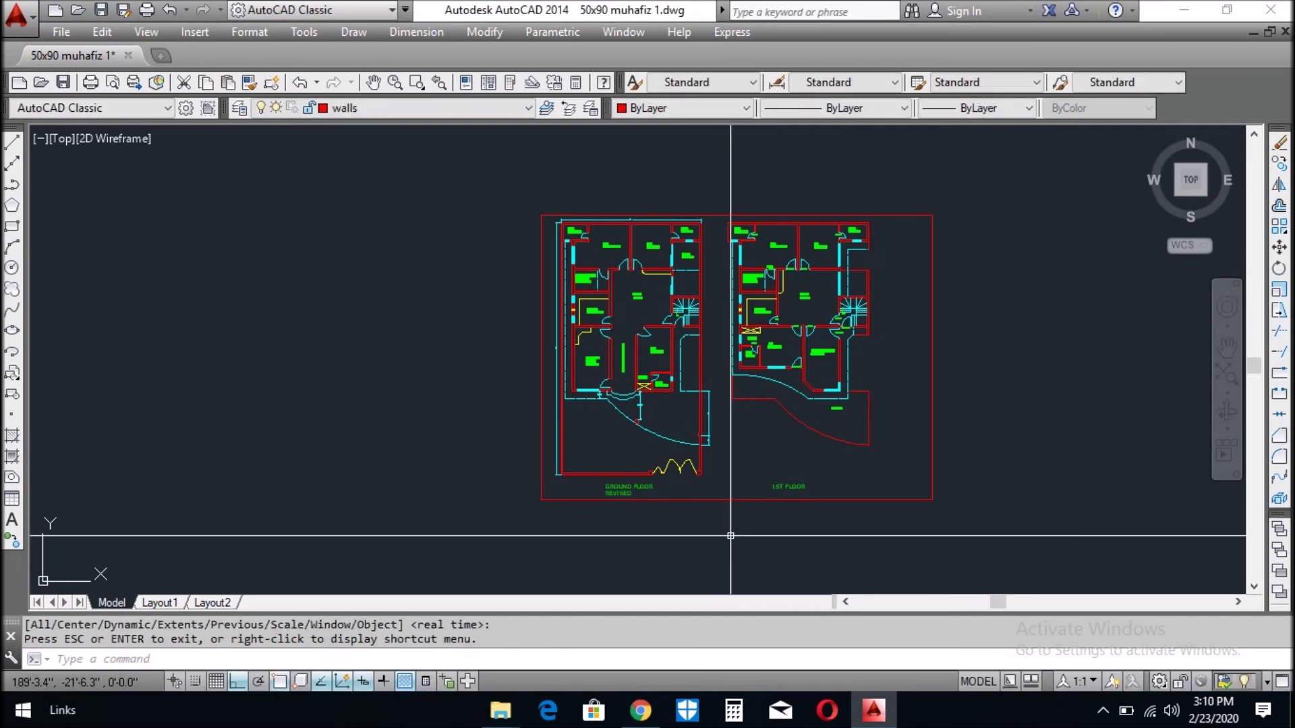